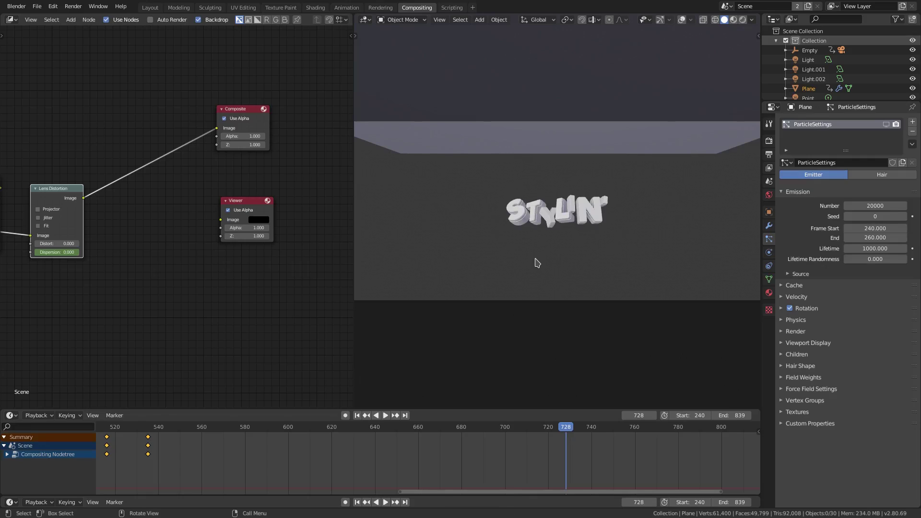
Step: Keyframe Lens Distortion Dispersion at 0 on frame 728 and 0.05 on frame 731
key(i)
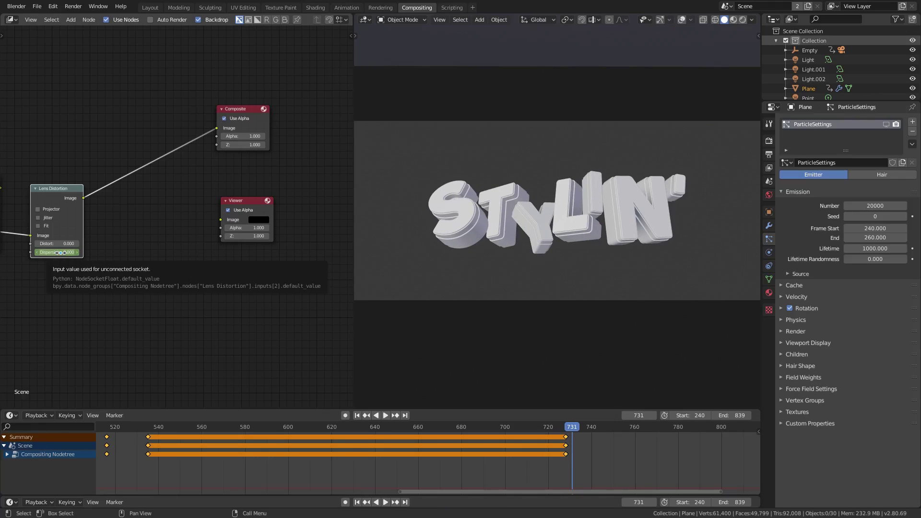
click(61, 252)
text(0.2)
key(Return)
click(62, 253)
text(0.05)
key(Return)
key(i)
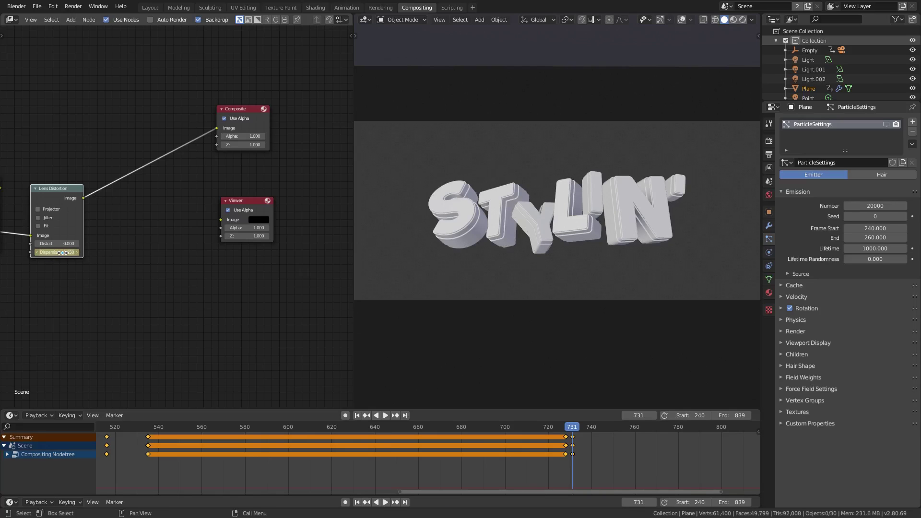
Step: Preview the jump, then keyframe Dispersion back to 0 at frame 744
key(space)
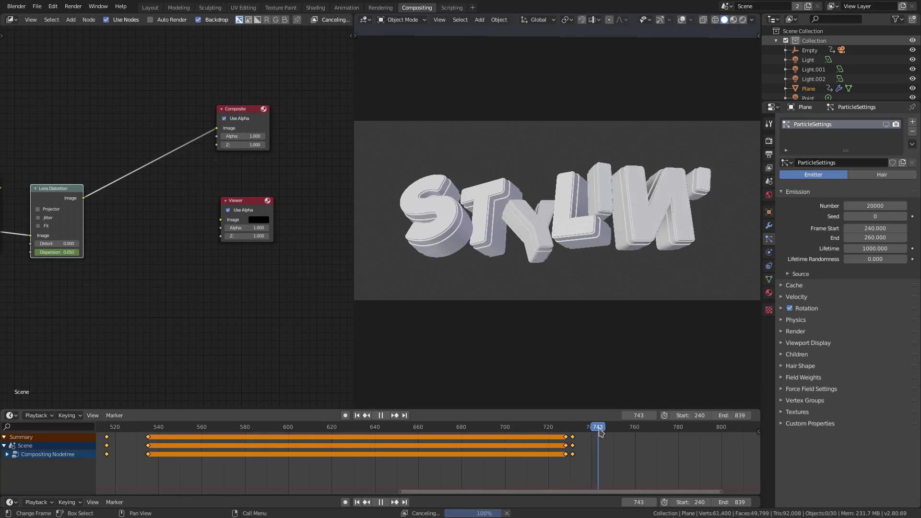
key(space)
click(60, 253)
text(0)
key(Return)
key(i)
Step: Play back from around frame 732 to check the dispersion flicker
click(385, 415)
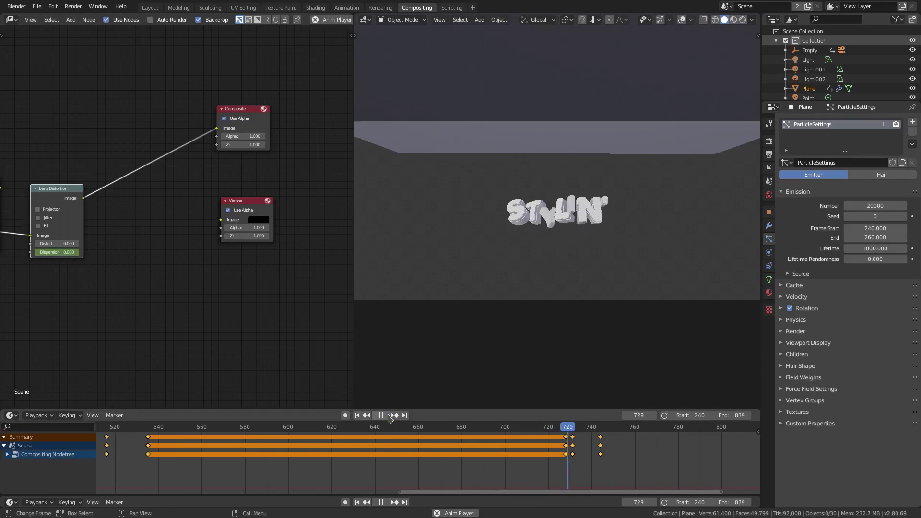
key(space)
click(573, 439)
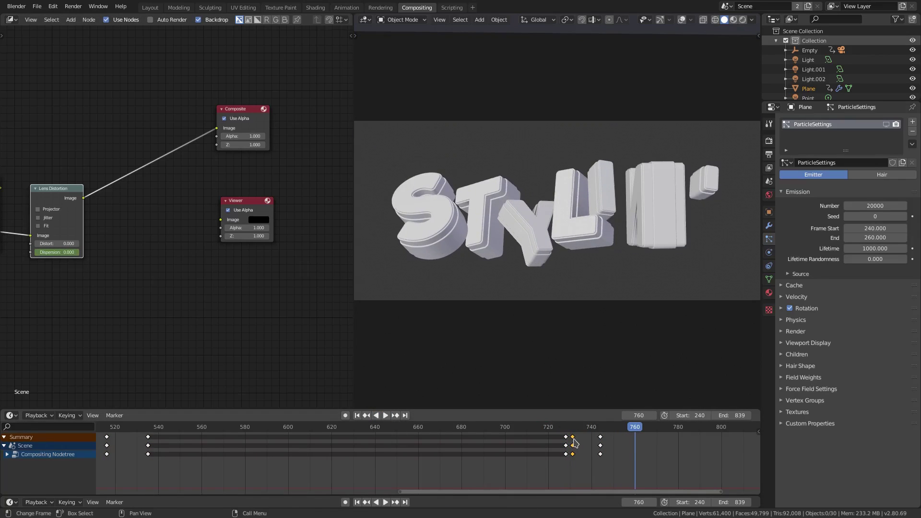
mouse_move(571, 429)
mouse_down()
mouse_move(559, 428)
mouse_move(577, 431)
mouse_up()
key(space)
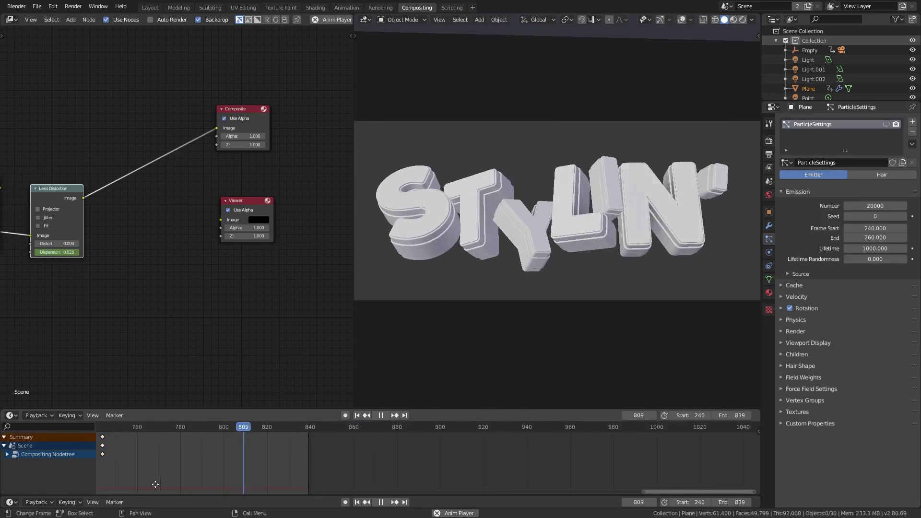
ctrl+scroll(323, 442, right, 5)
key(space)
Step: Return the timeline to the start frame 240
scroll(225, 480, down, 5)
ctrl+scroll(268, 469, left, 4)
scroll(323, 457, up, 3)
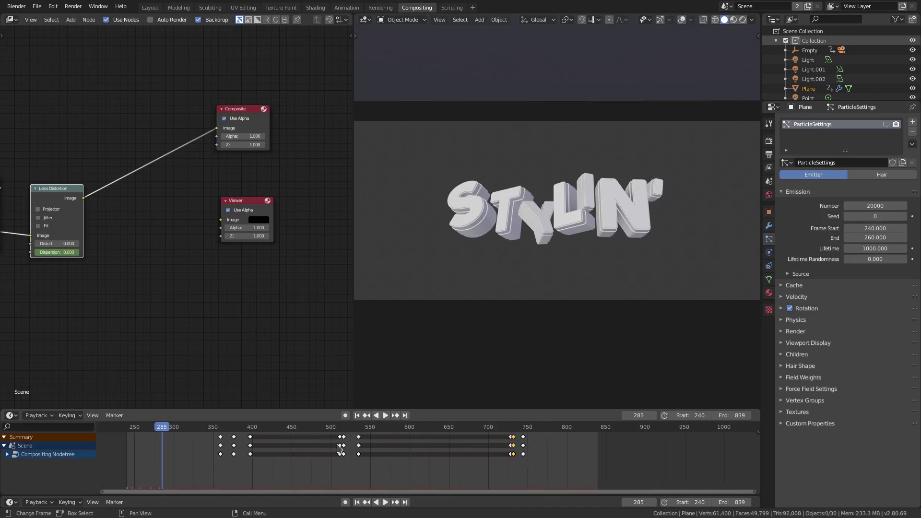
ctrl+scroll(336, 446, left, 3)
ctrl+scroll(380, 430, right, 2)
click(357, 416)
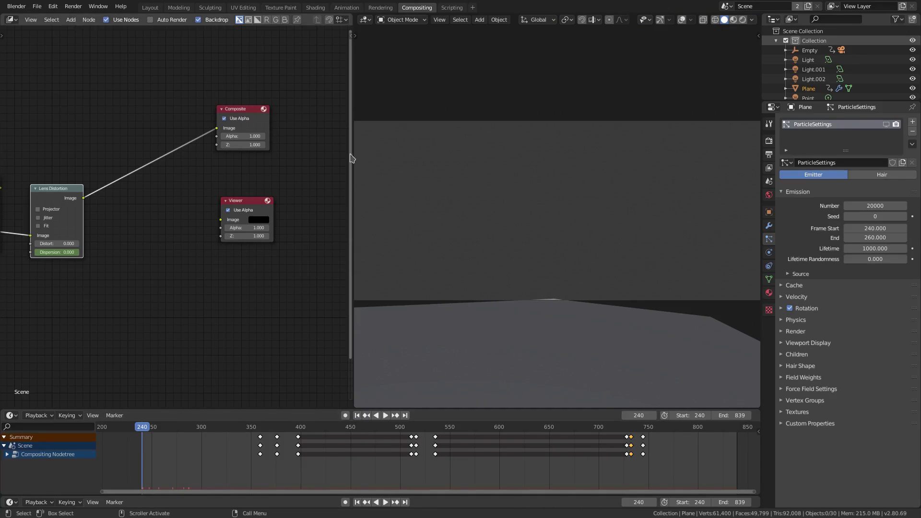
Step: Link the Lens Distortion output to the Viewer and widen the node editor
middle_drag(187, 294, 227, 302)
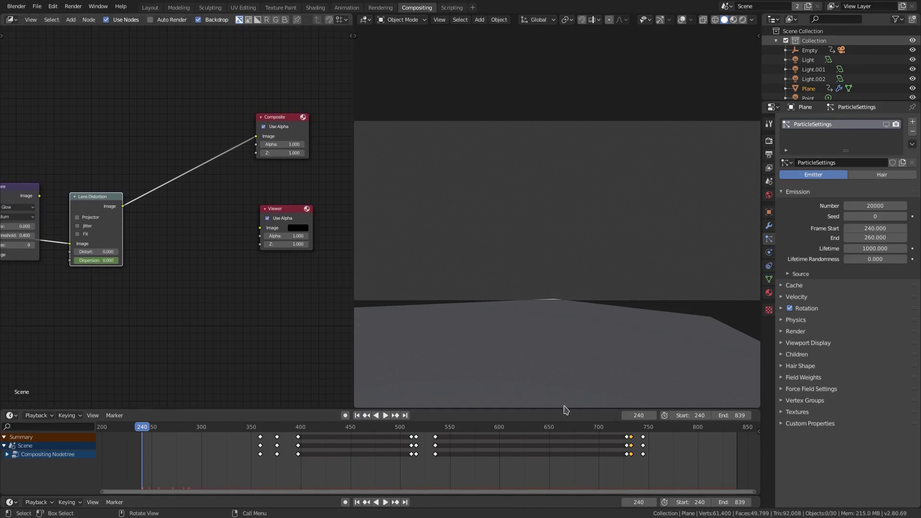
click(629, 427)
middle_drag(116, 260, 181, 255)
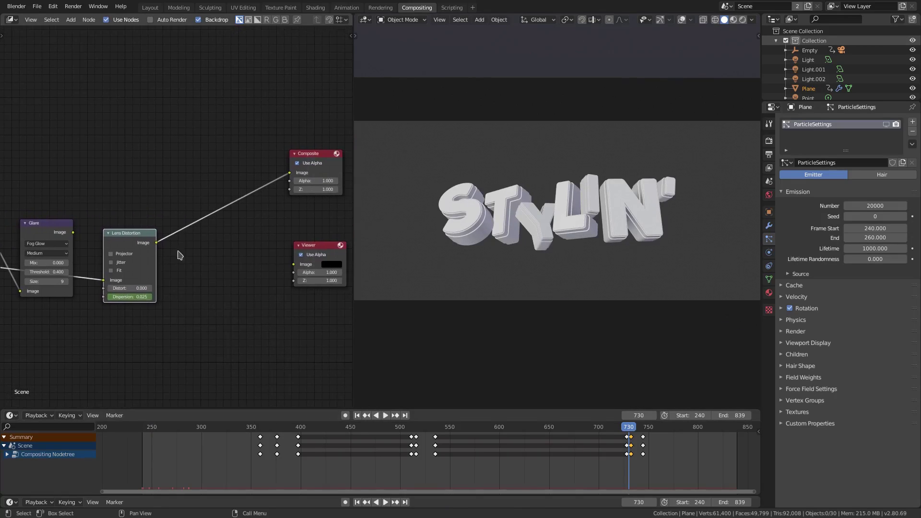
drag(156, 243, 294, 264)
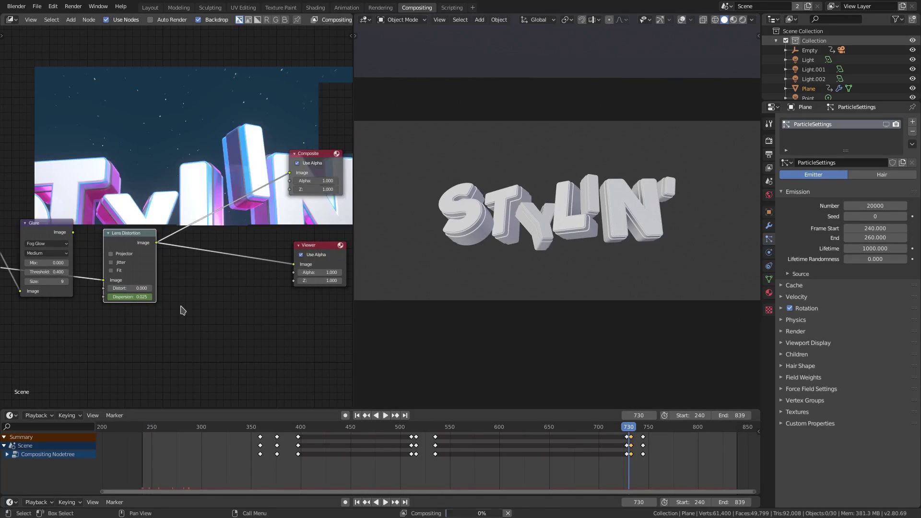
ctrl+scroll(250, 309, up, 6)
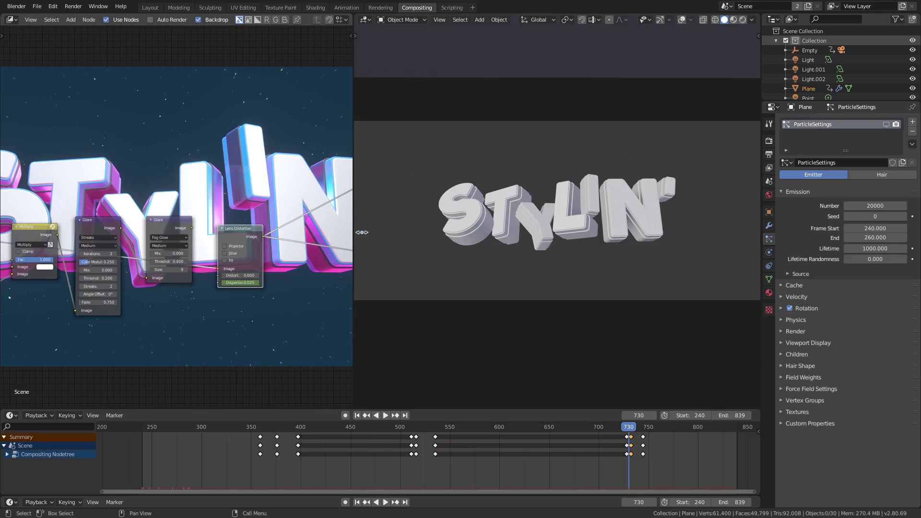
drag(353, 233, 615, 232)
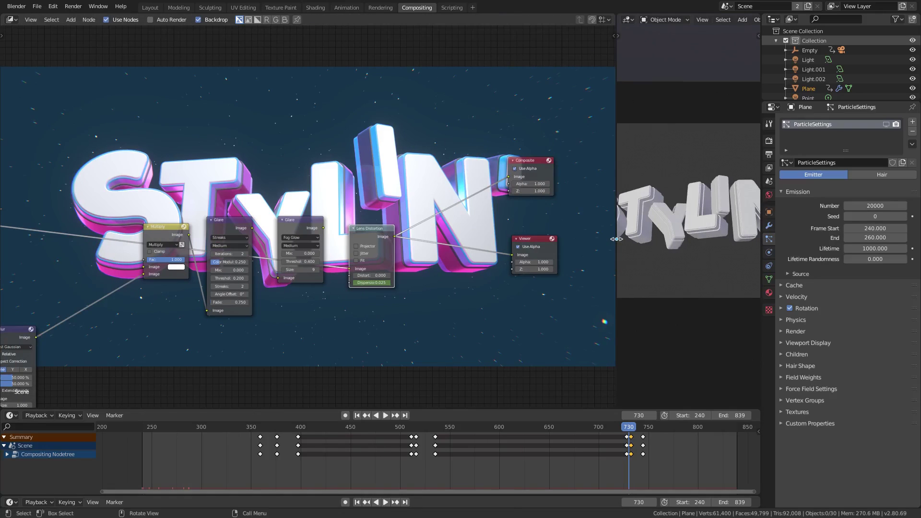
scroll(641, 435, up, 5)
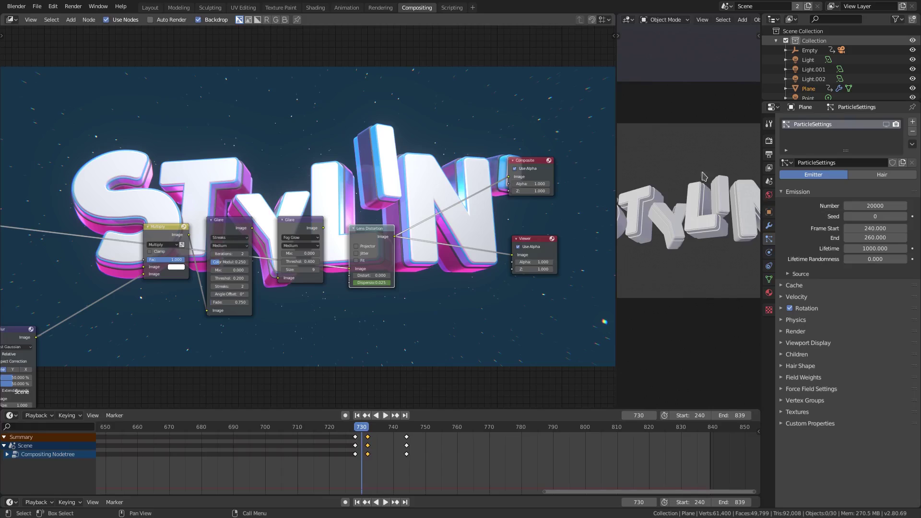
Step: Play and scrub frames 730 to 815 to check the dispersion, ending at frame 730
click(376, 416)
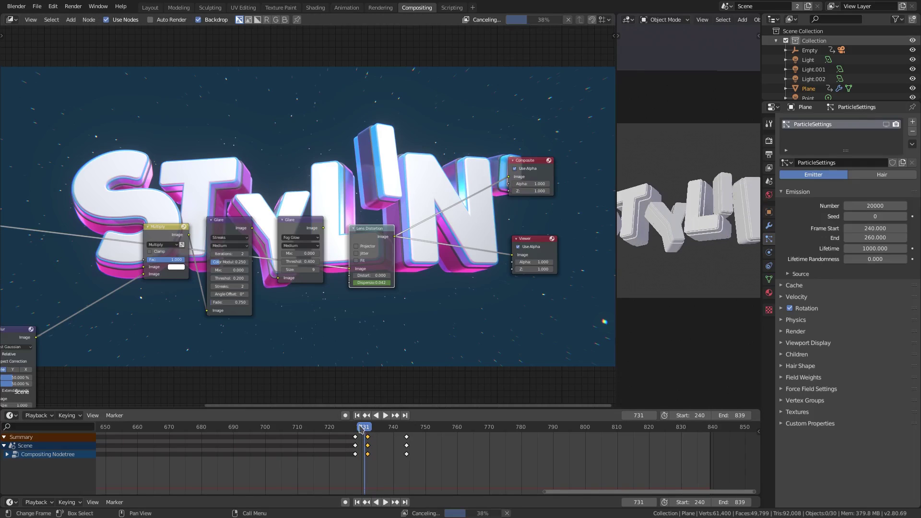
key(space)
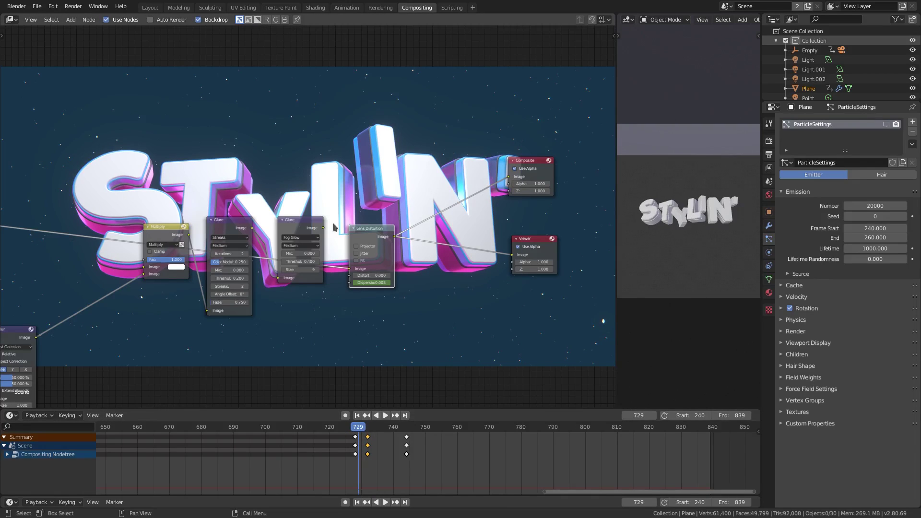
click(361, 426)
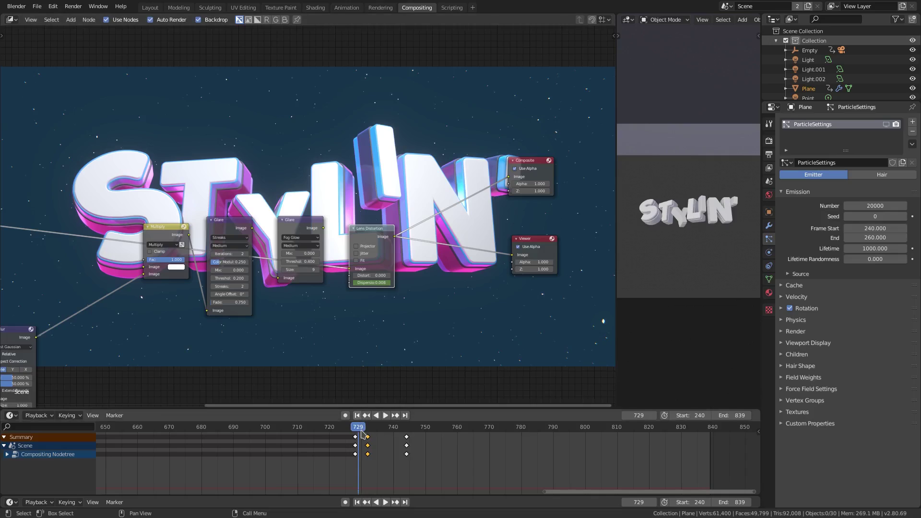
click(371, 434)
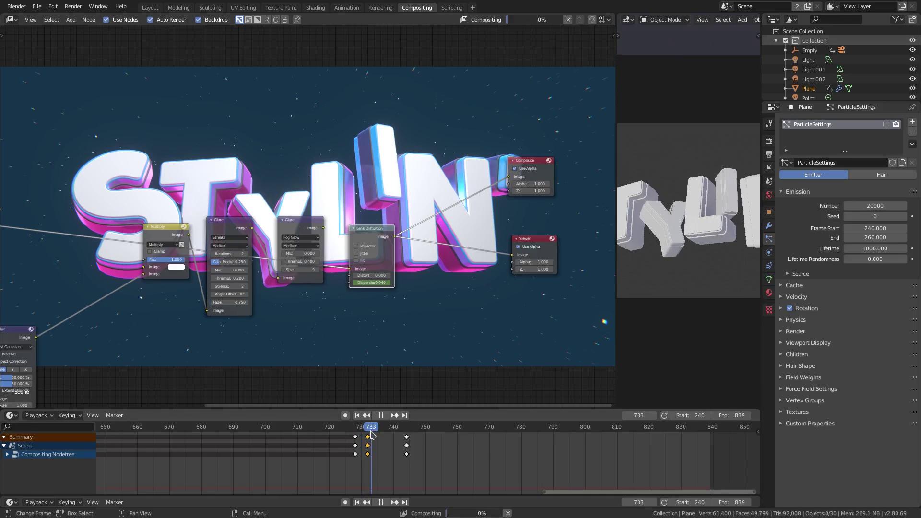
click(393, 434)
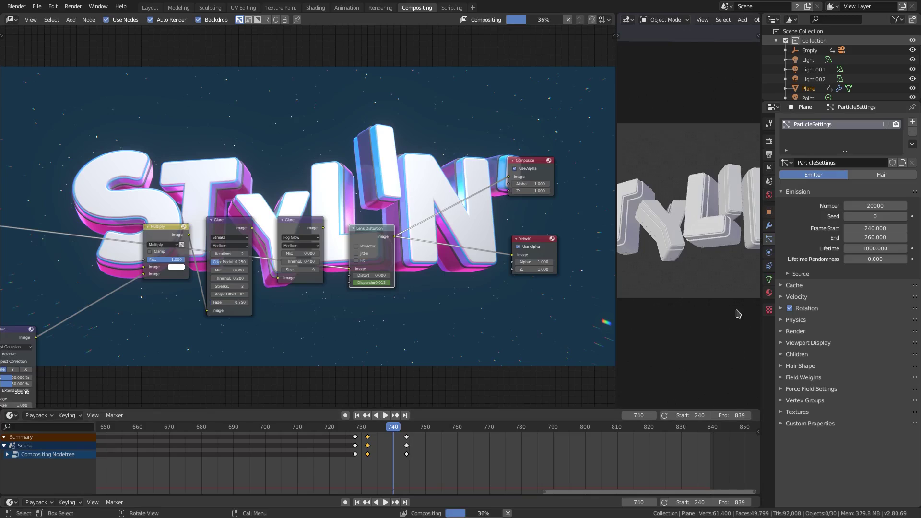
click(417, 429)
drag(417, 429, 687, 428)
click(586, 429)
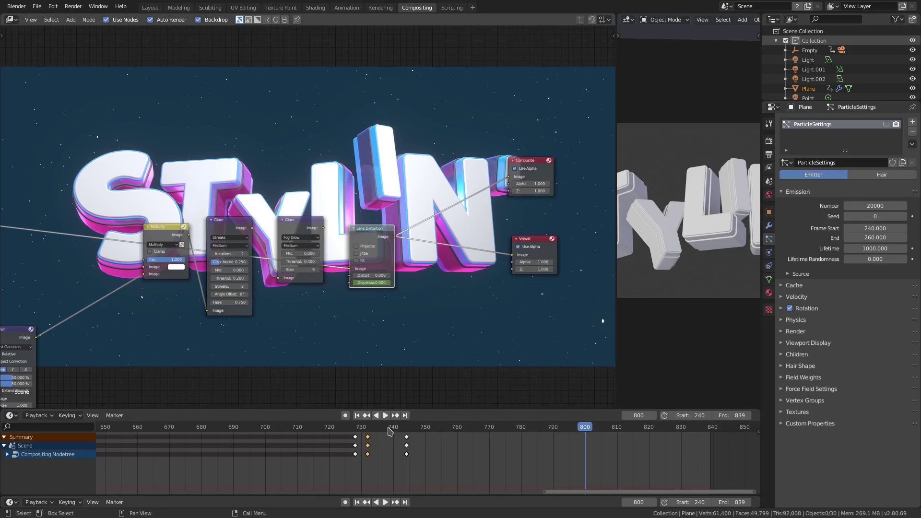
click(362, 429)
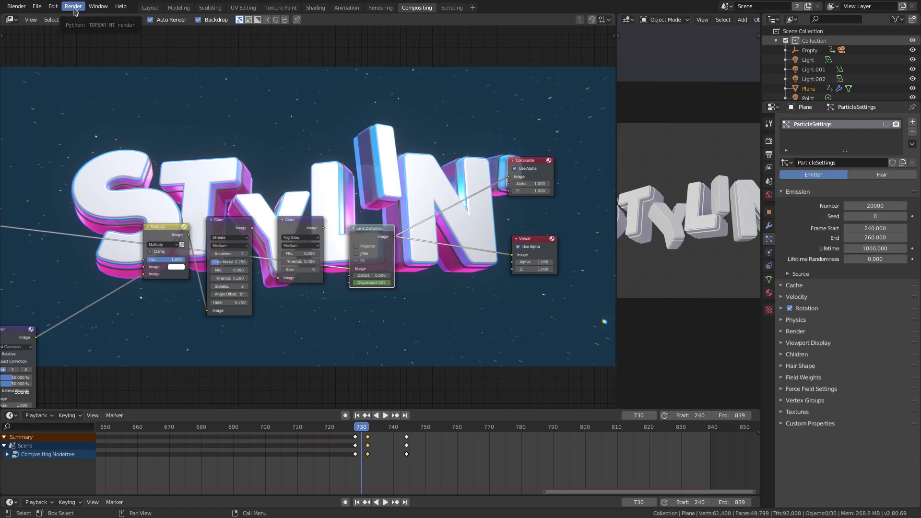
Step: Render Image at frame 514 showing the tilted STYLIN', then close the Blender Render window
scroll(432, 401, down, 1)
scroll(257, 462, down, 2)
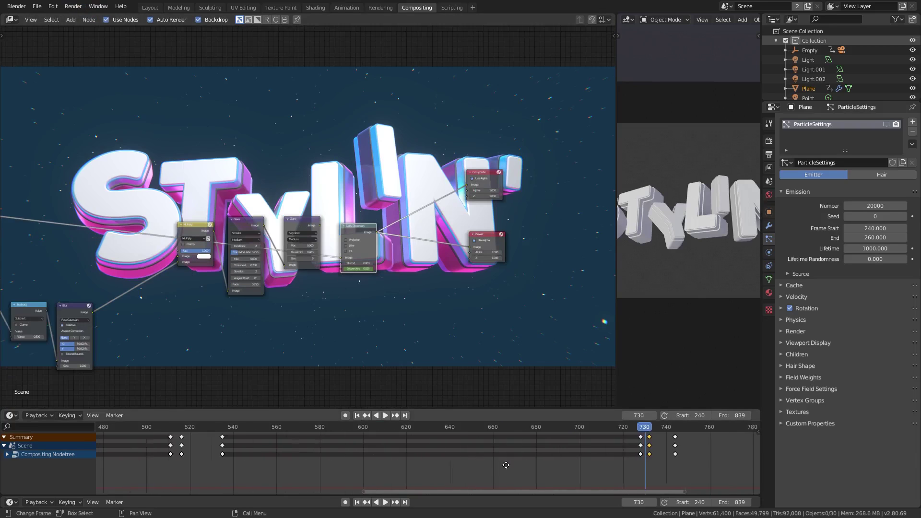
click(182, 431)
middle_drag(182, 431, 470, 428)
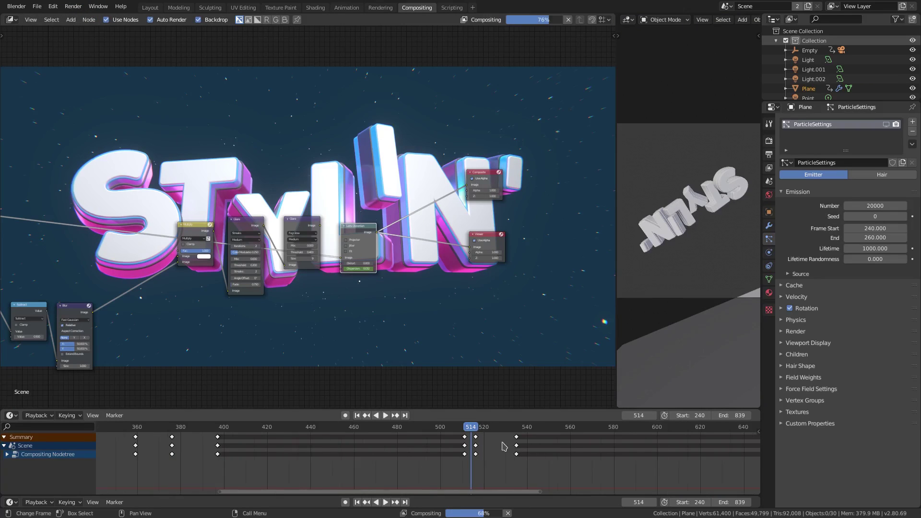
click(73, 6)
click(91, 17)
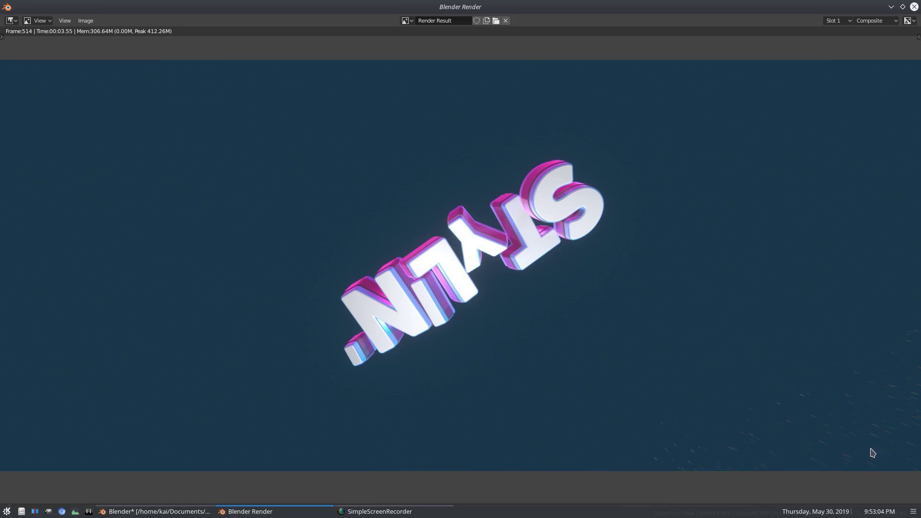
click(914, 7)
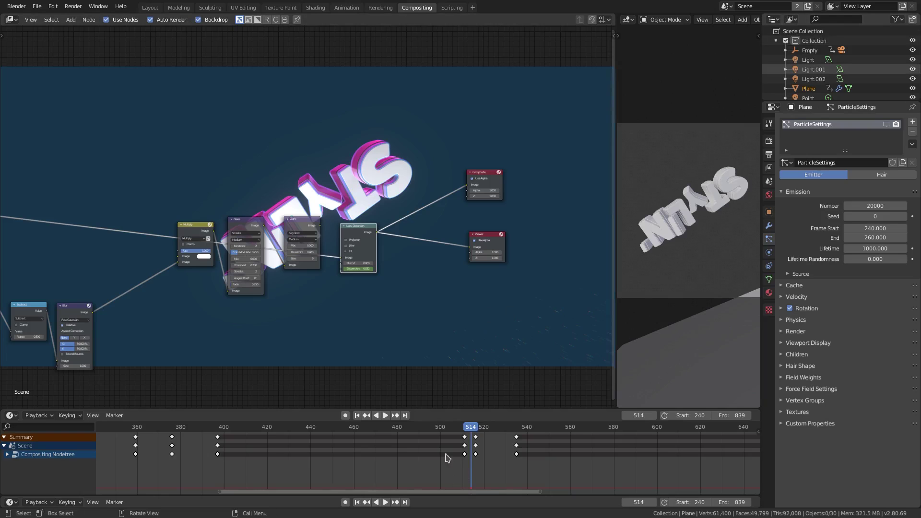
Step: Replay the animation from frame 240 twice, then stop and go to frame 380
scroll(353, 456, down, 5)
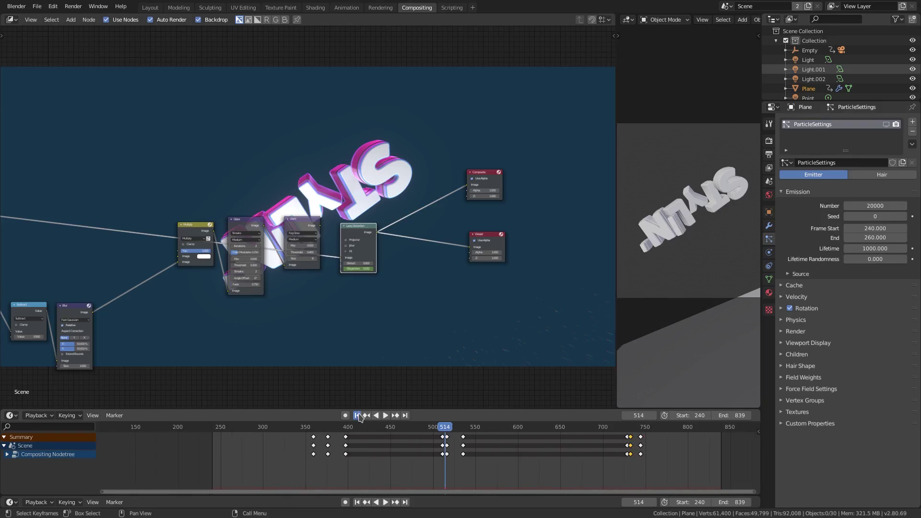
click(357, 416)
click(385, 415)
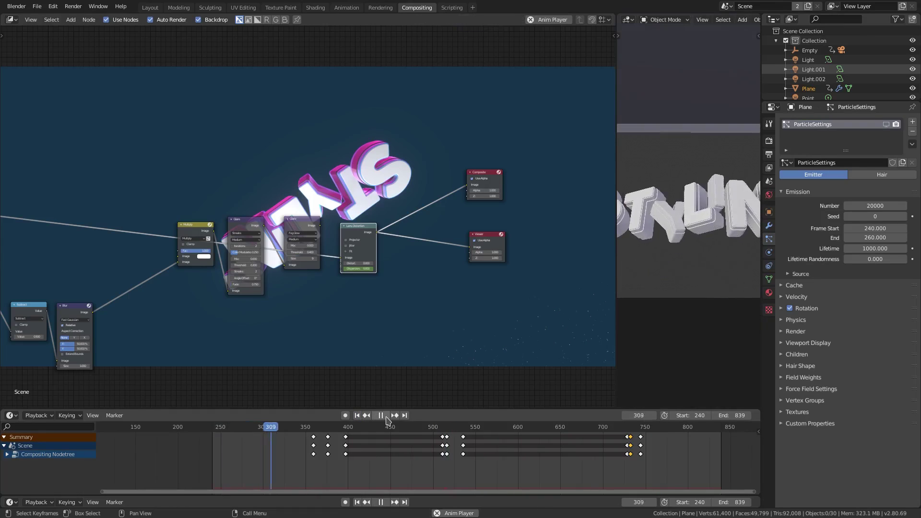
key(space)
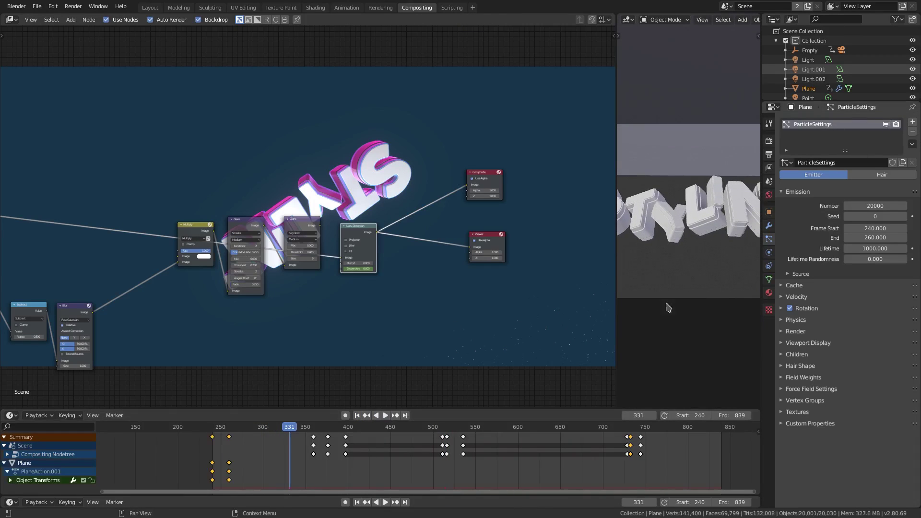
click(357, 416)
click(386, 415)
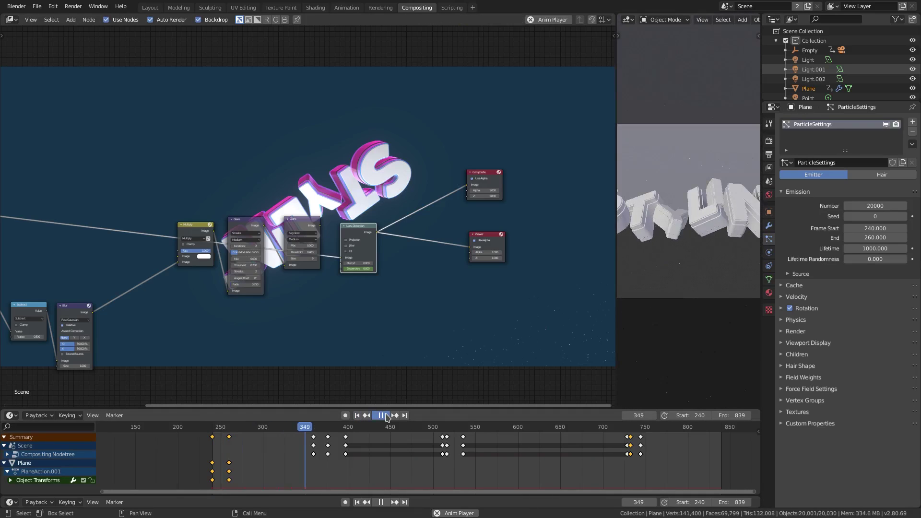
click(386, 416)
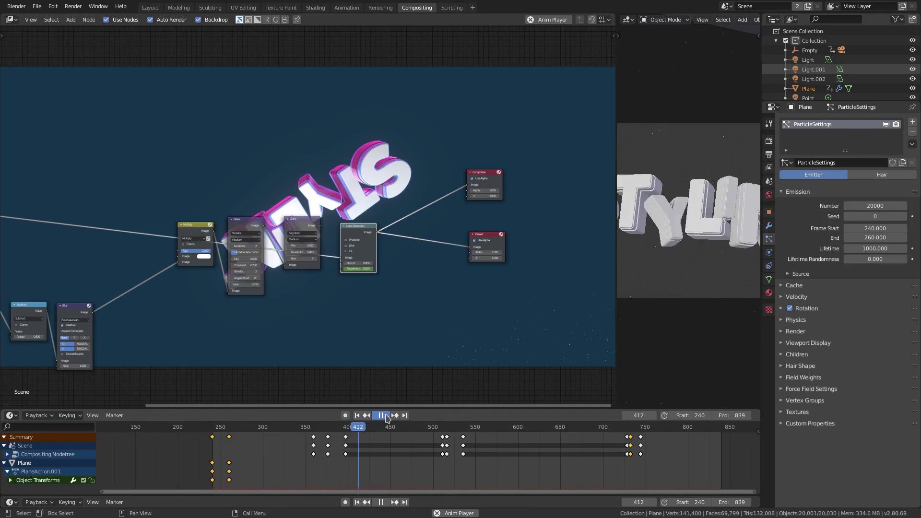
click(331, 428)
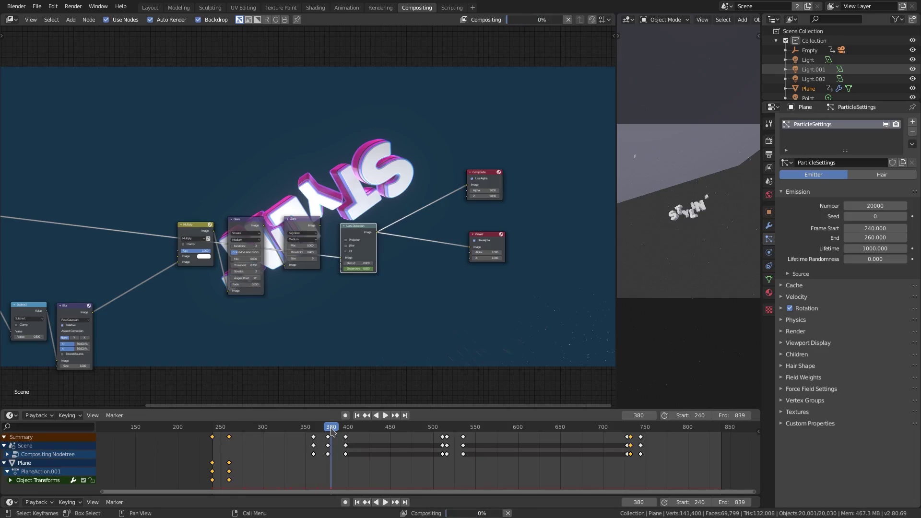
Step: Render Image at frame 380 and zoom around the streaking-star result in the render window
click(74, 6)
click(81, 18)
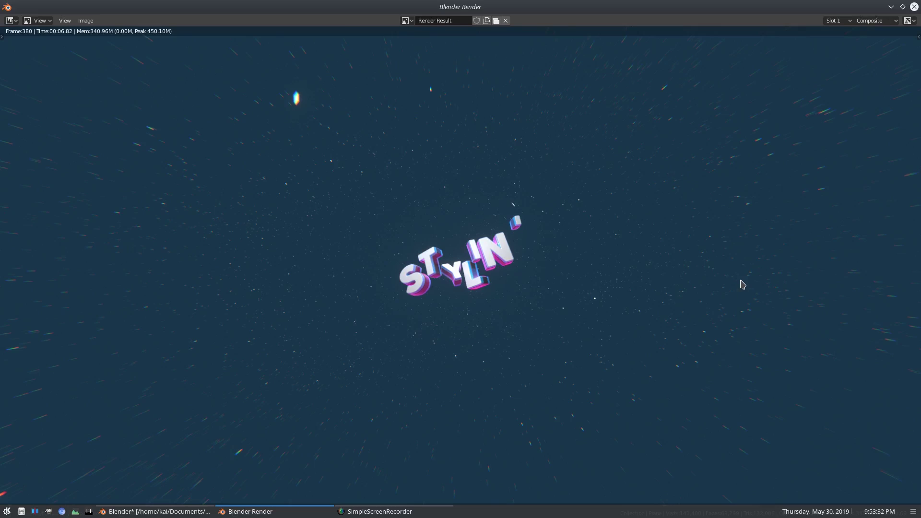
scroll(743, 283, down, 1)
scroll(742, 283, up, 1)
scroll(742, 284, down, 1)
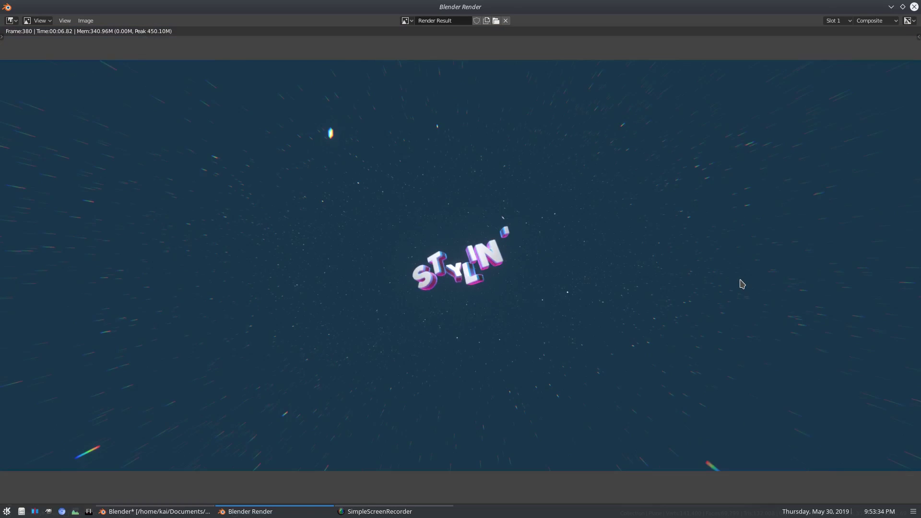
scroll(742, 283, down, 1)
scroll(743, 283, up, 1)
Step: Render a test still of frame 514
click(914, 7)
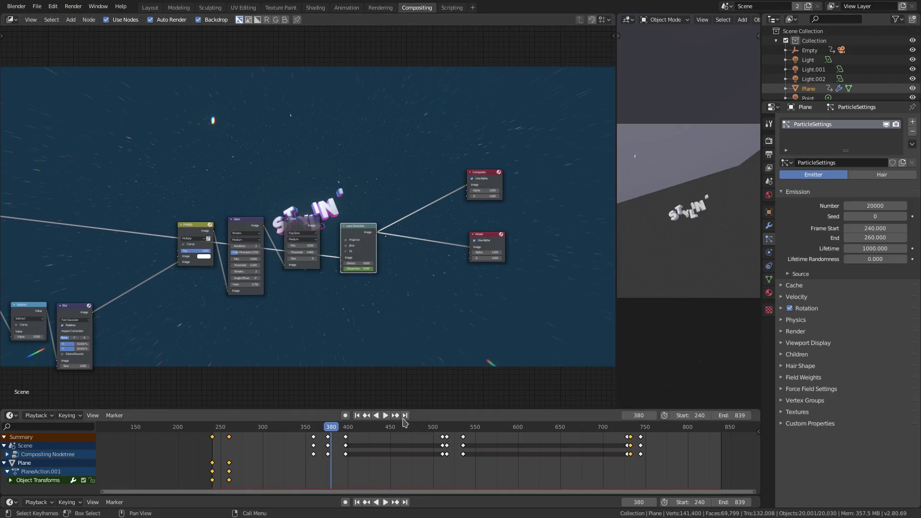
click(445, 428)
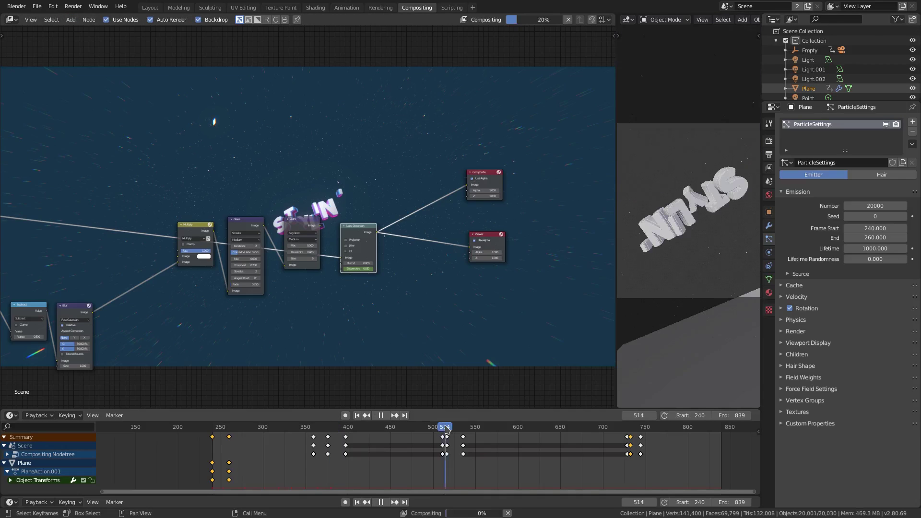
click(73, 7)
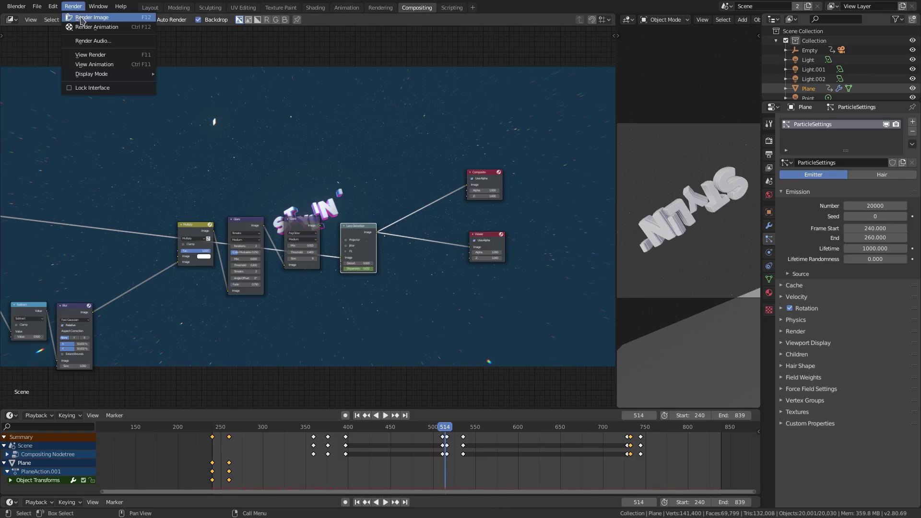
click(91, 17)
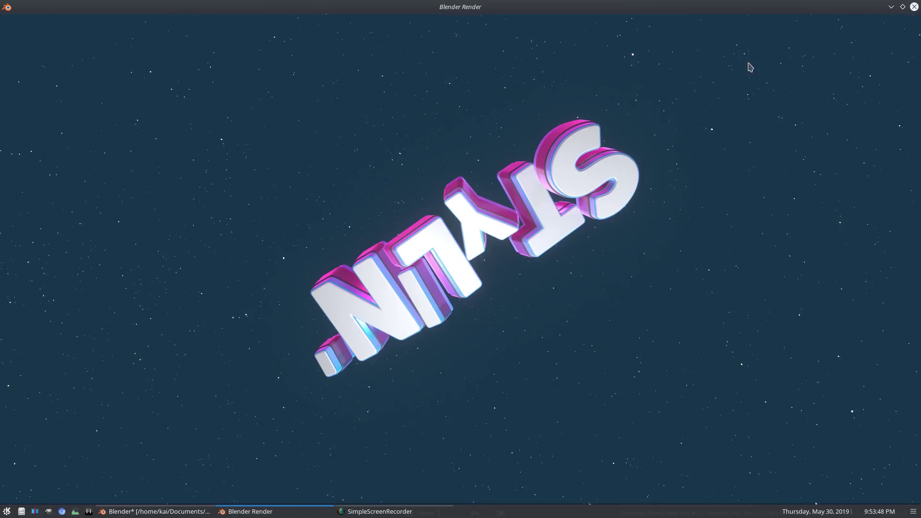
scroll(648, 126, down, 2)
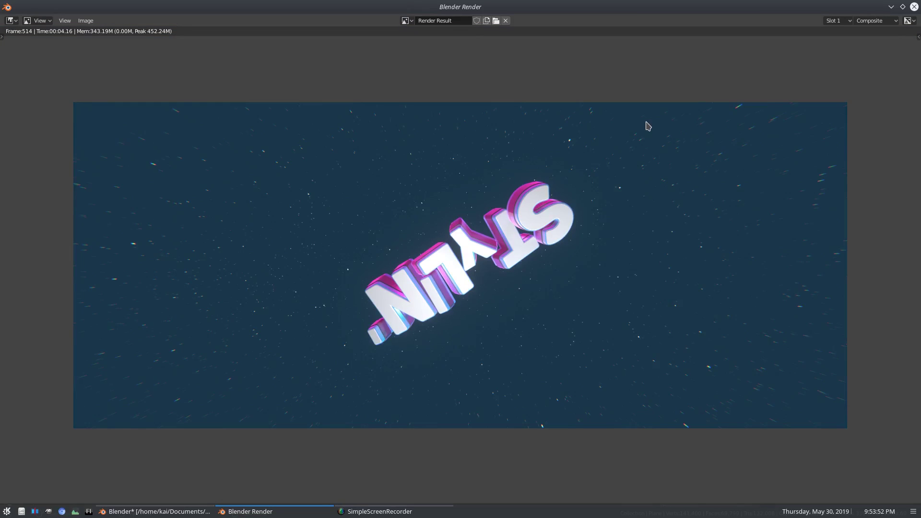
Step: Render a test still of frame 732 and close the render window
click(914, 8)
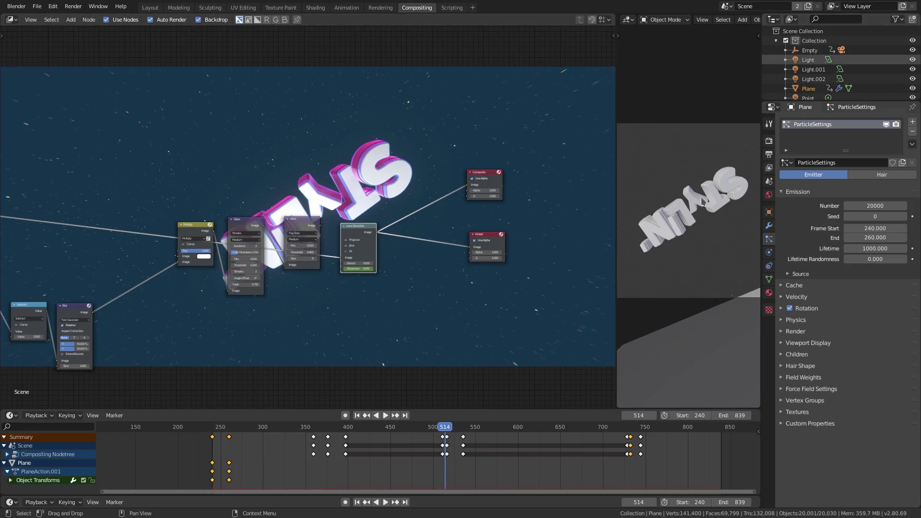
click(628, 429)
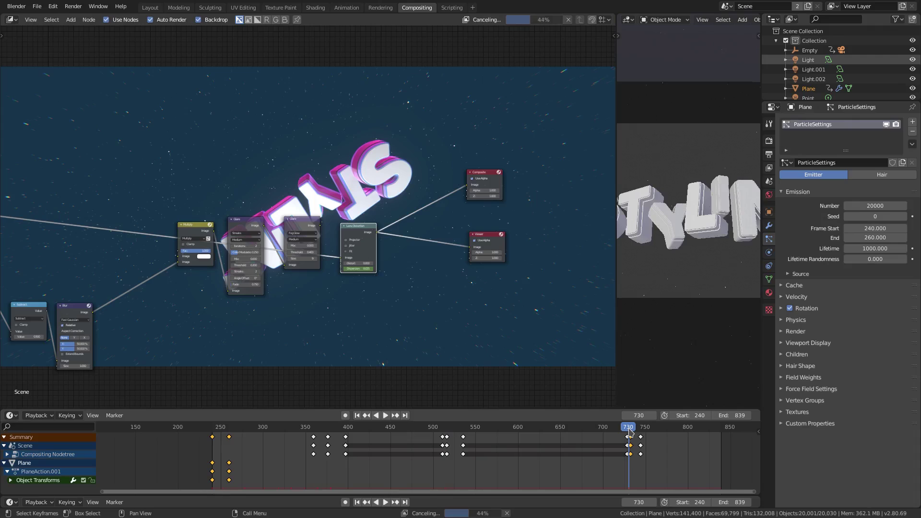
click(73, 6)
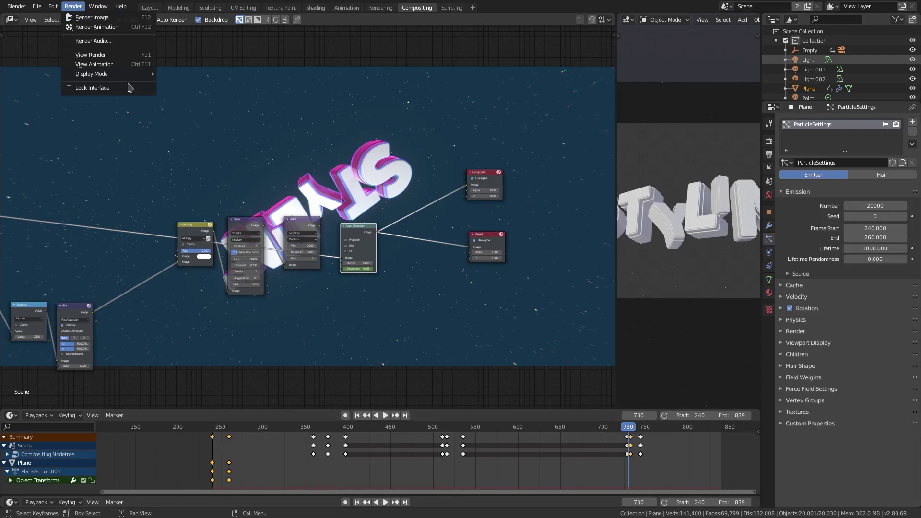
key(Right)
key(Right)
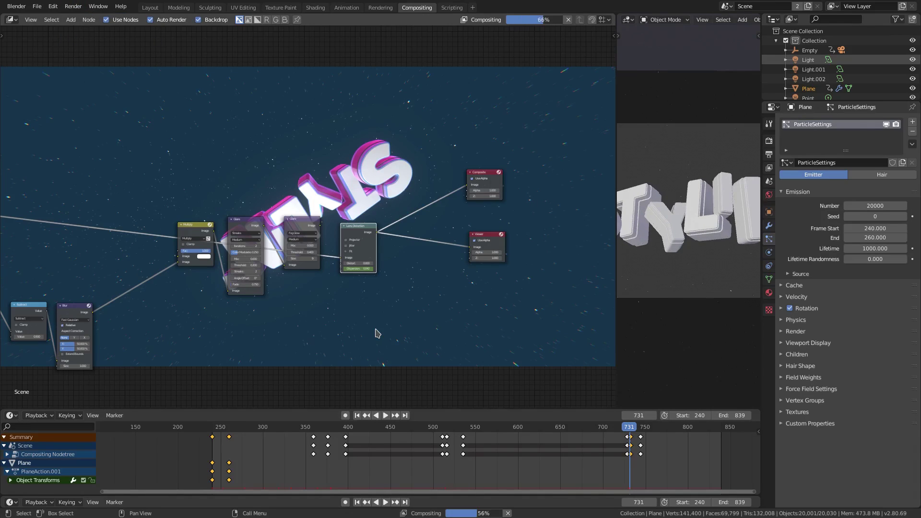
click(72, 7)
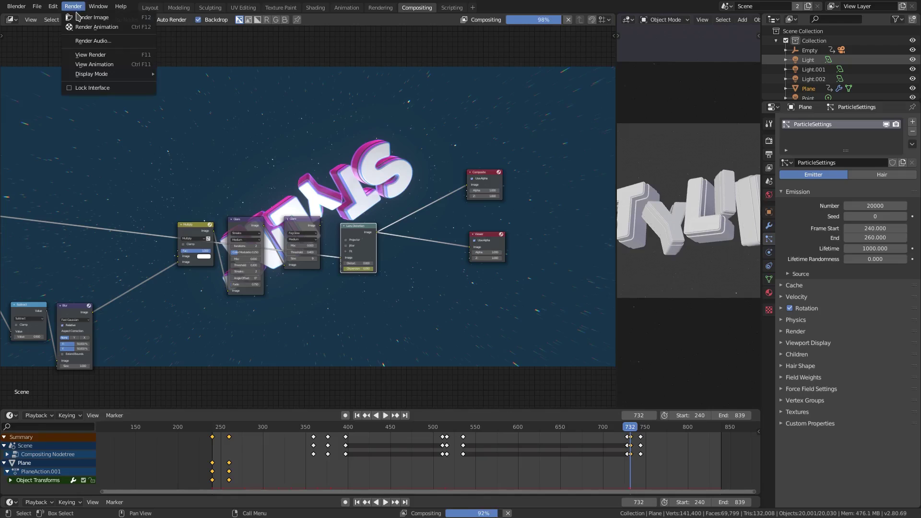
click(80, 17)
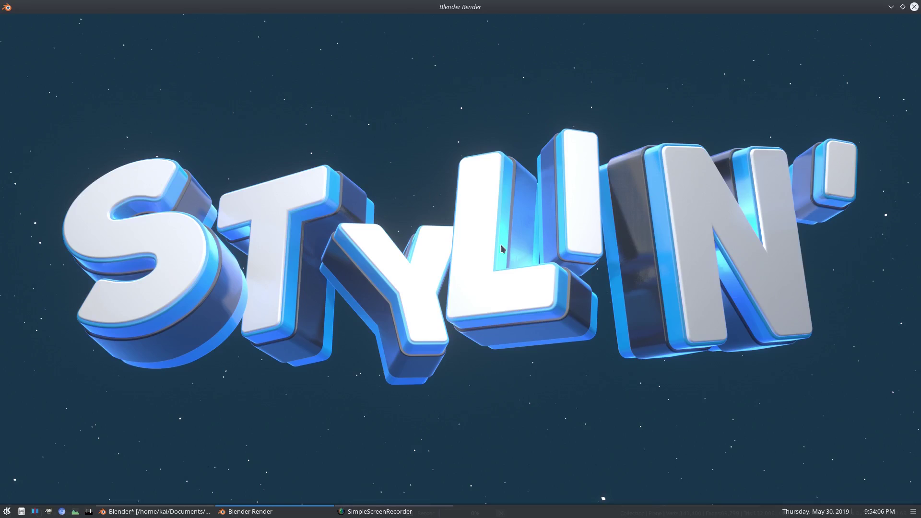
scroll(512, 269, down, 2)
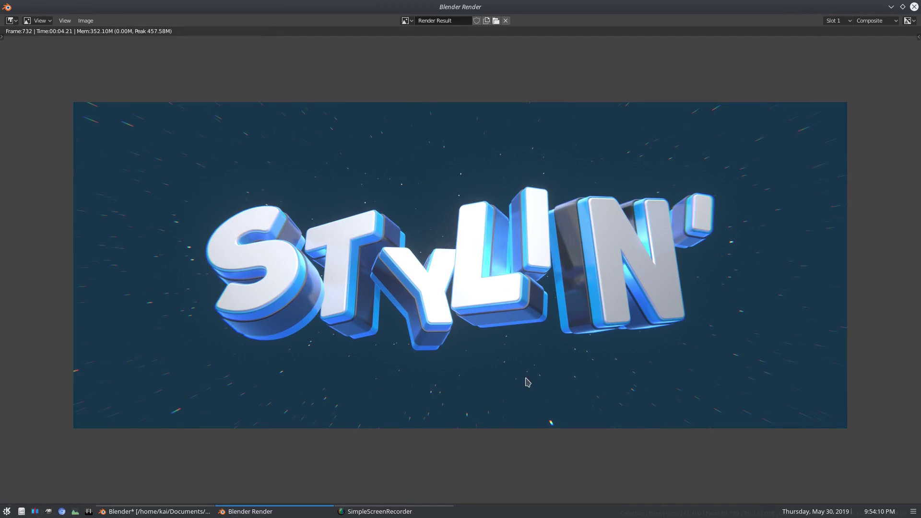
click(914, 7)
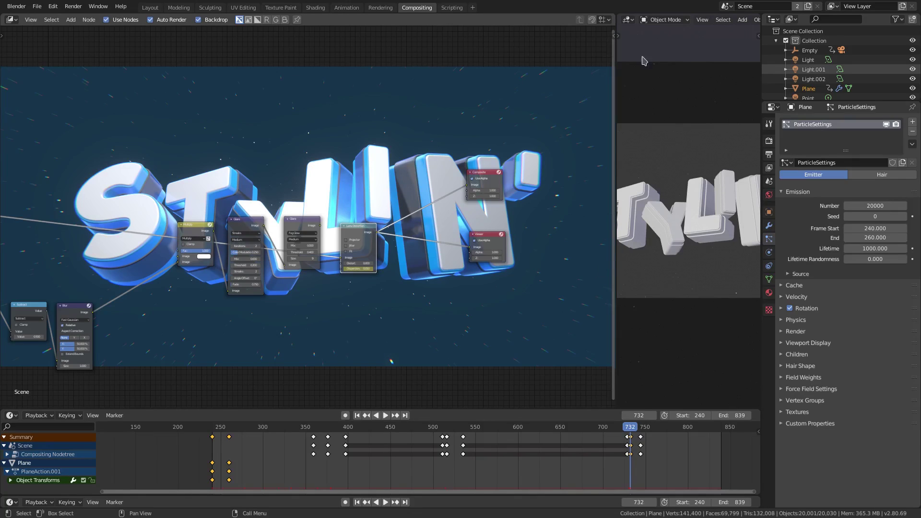
Step: Merge the node editor into the 3D view, show Camera lens settings, and use Material Preview
click(592, 14)
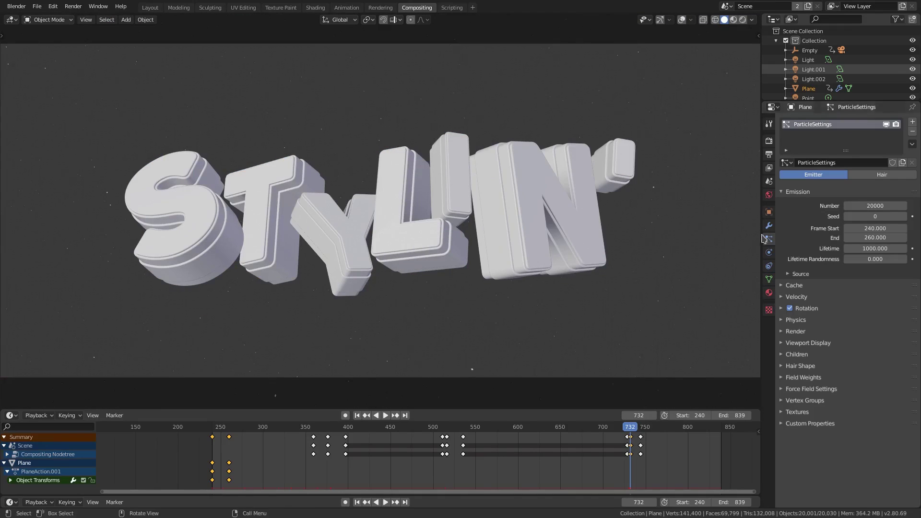
click(720, 48)
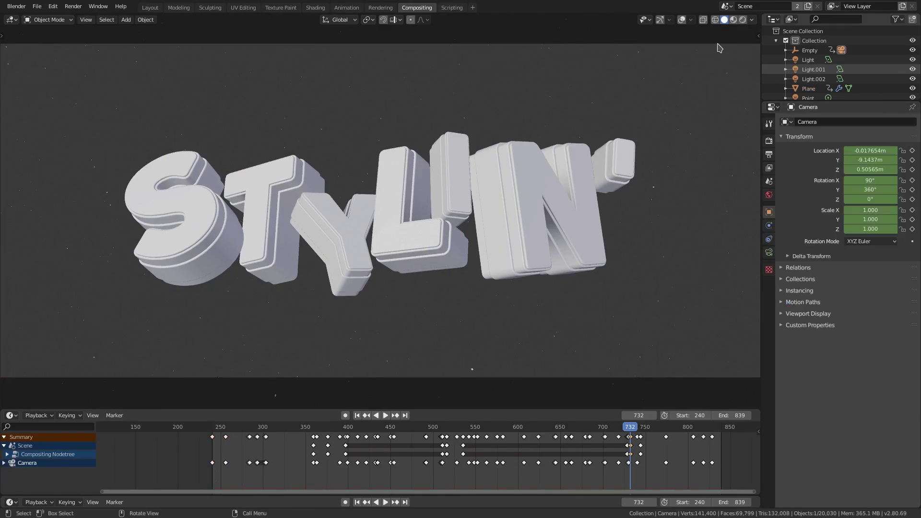
click(769, 252)
click(733, 19)
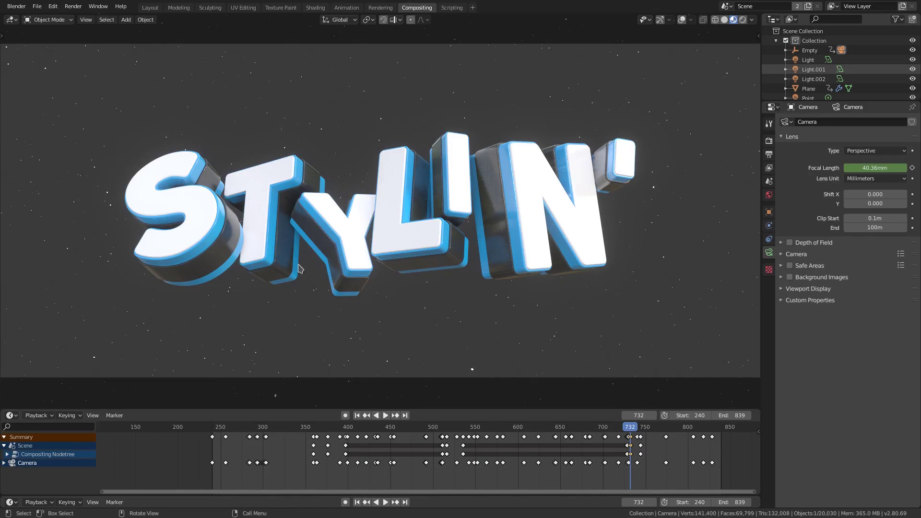
drag(103, 409, 102, 445)
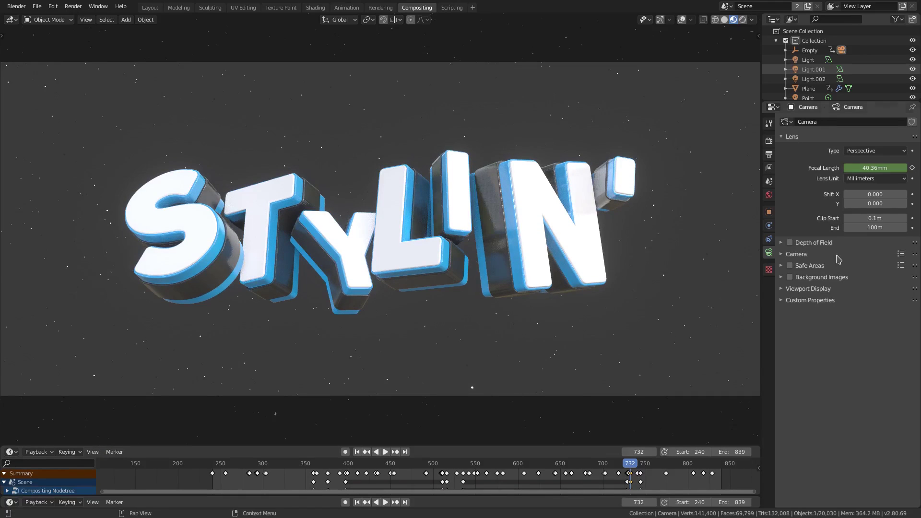
Step: Enable the camera's Depth of Field and show its clipping Limits in the viewport
click(781, 242)
click(781, 242)
click(790, 242)
click(781, 243)
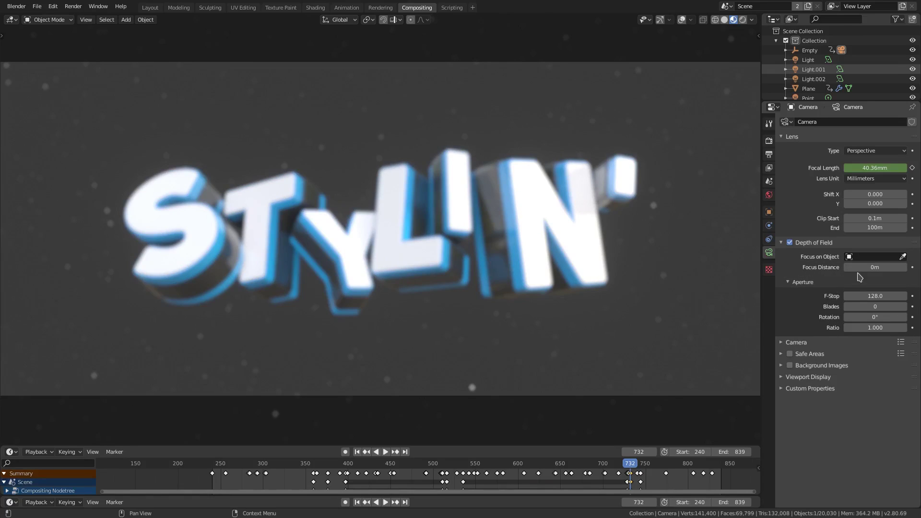
click(794, 343)
click(794, 342)
click(792, 377)
click(830, 409)
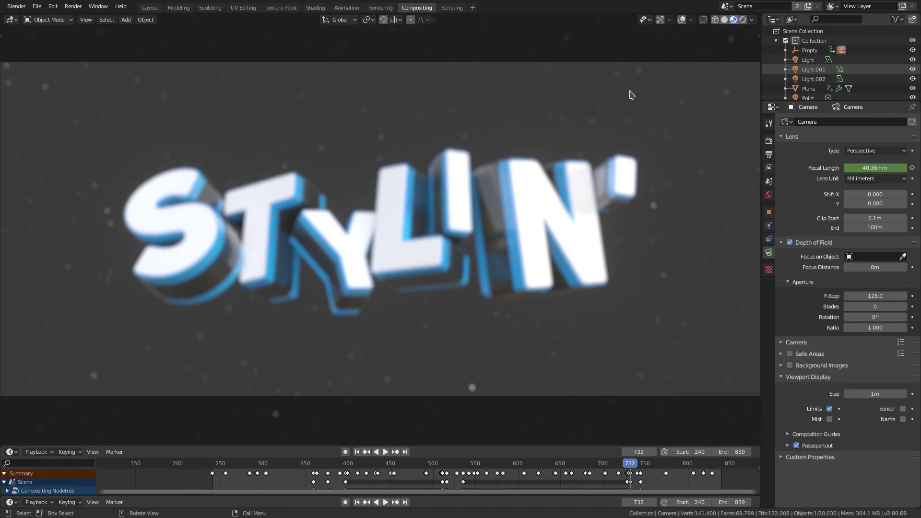
Step: Leave camera view with overlays and gizmos on, and raise Focus Distance to 8.9 m
key(KP_0)
click(681, 19)
click(660, 19)
middle_drag(619, 144, 815, 318)
drag(873, 267, 919, 268)
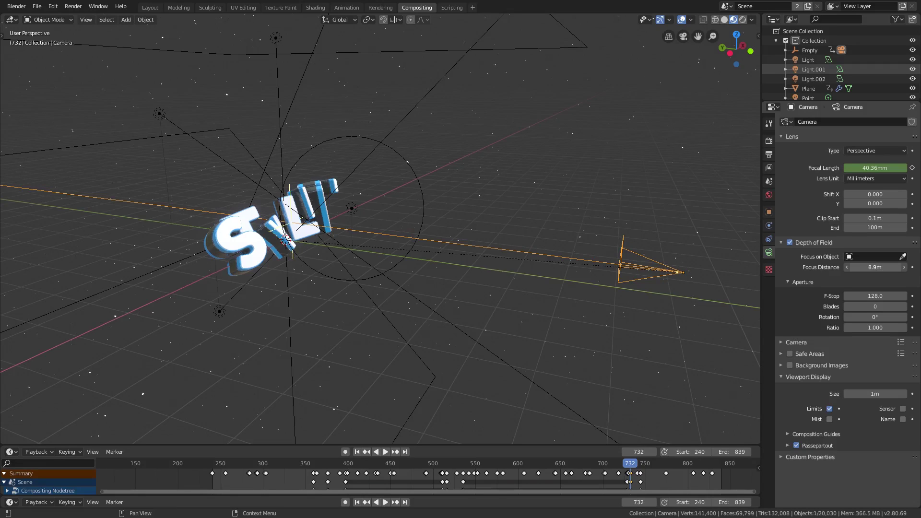
Step: Set camera F-Stop to 0.5, previewed through the camera in Rendered shading, then go to frame 322
scroll(334, 235, up, 2)
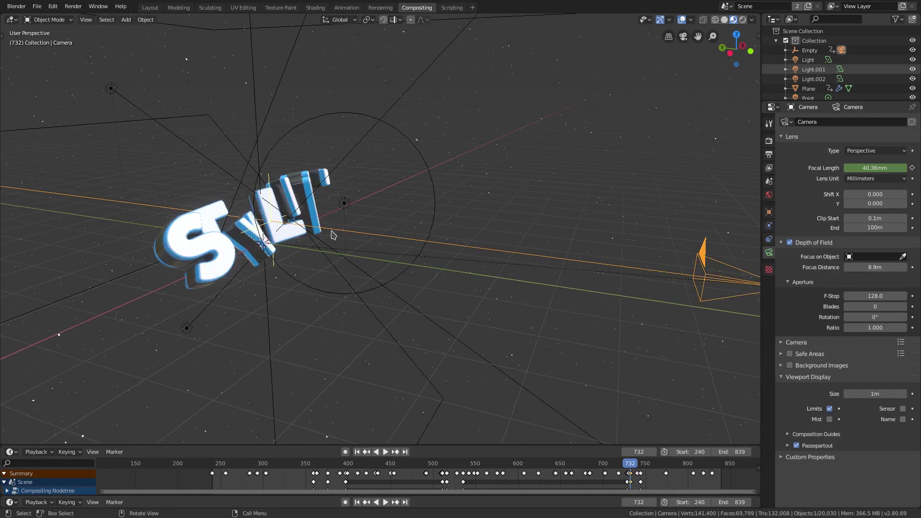
key(KP_0)
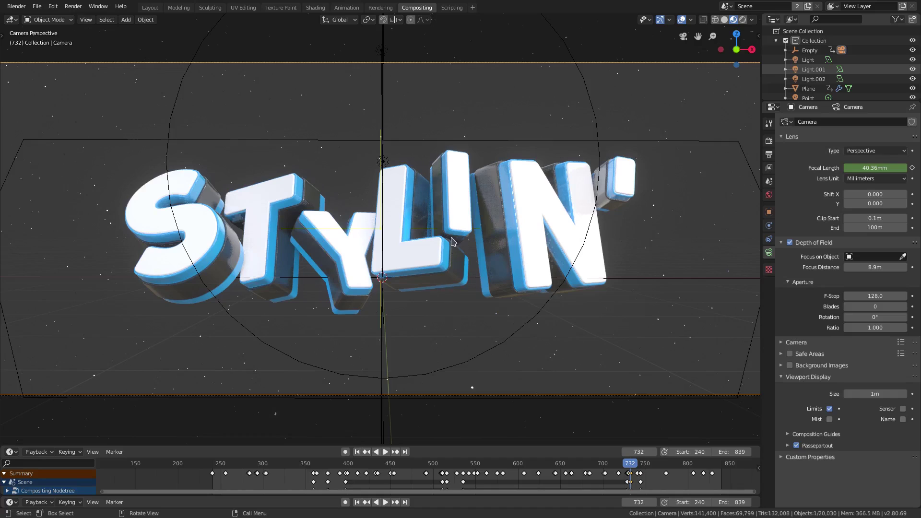
click(743, 20)
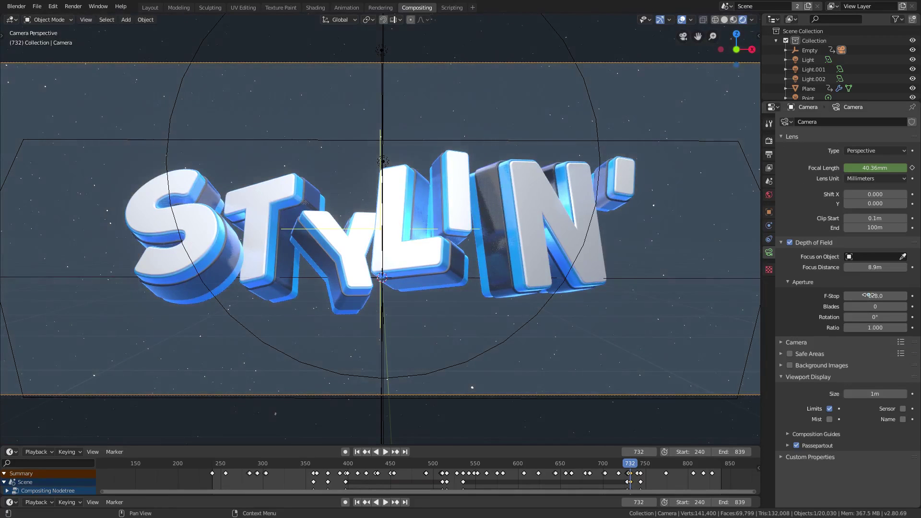
click(869, 295)
text(0.5)
key(Return)
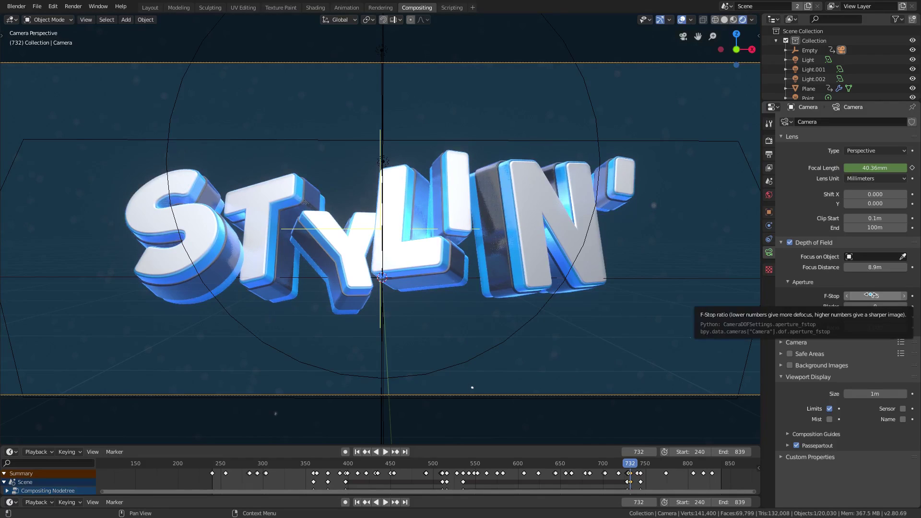
scroll(530, 305, down, 2)
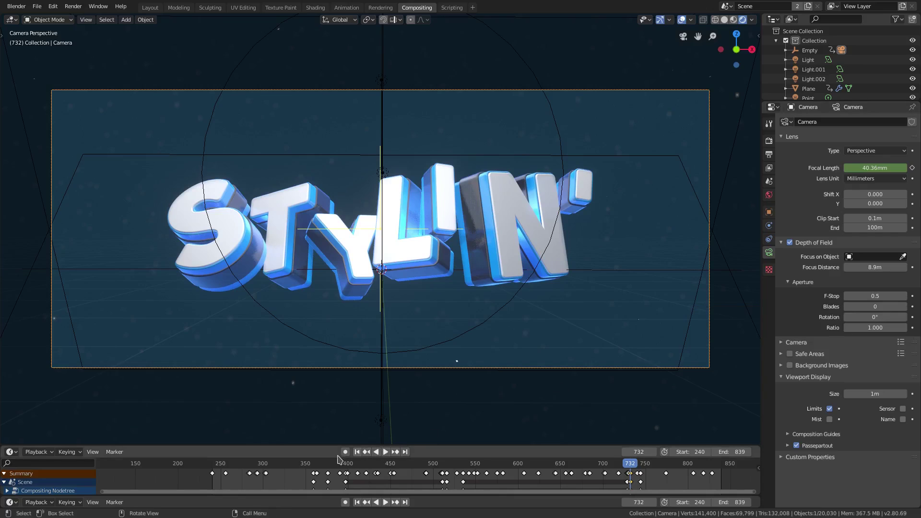
click(258, 471)
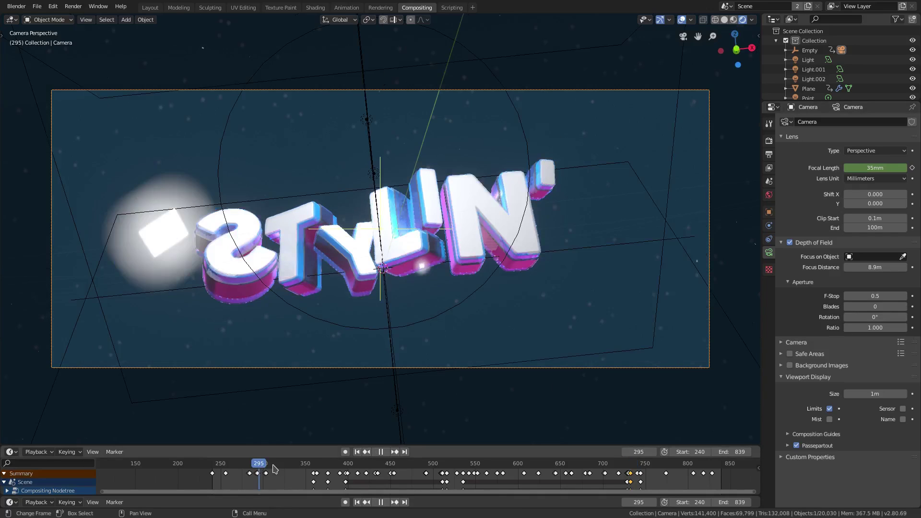
Step: Scrub and play the camera zoom animation from around frame 242
click(315, 471)
drag(344, 468, 453, 468)
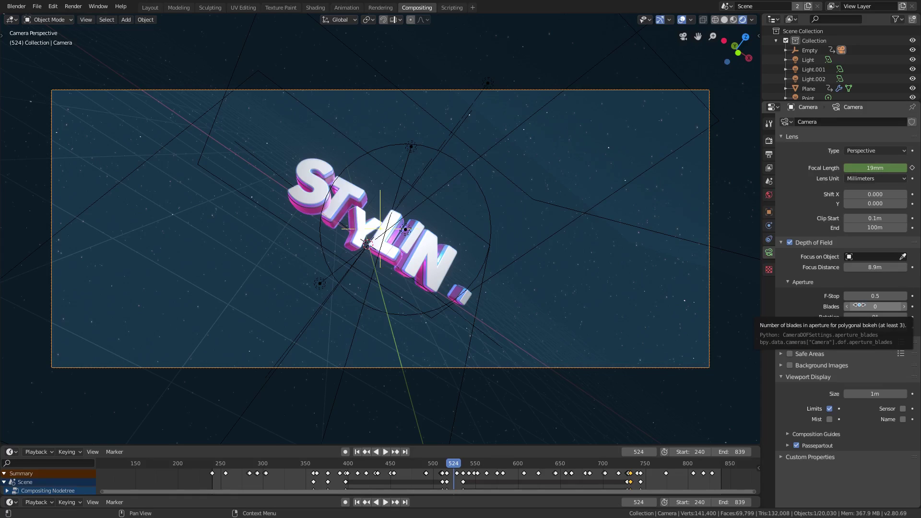
click(215, 465)
key(space)
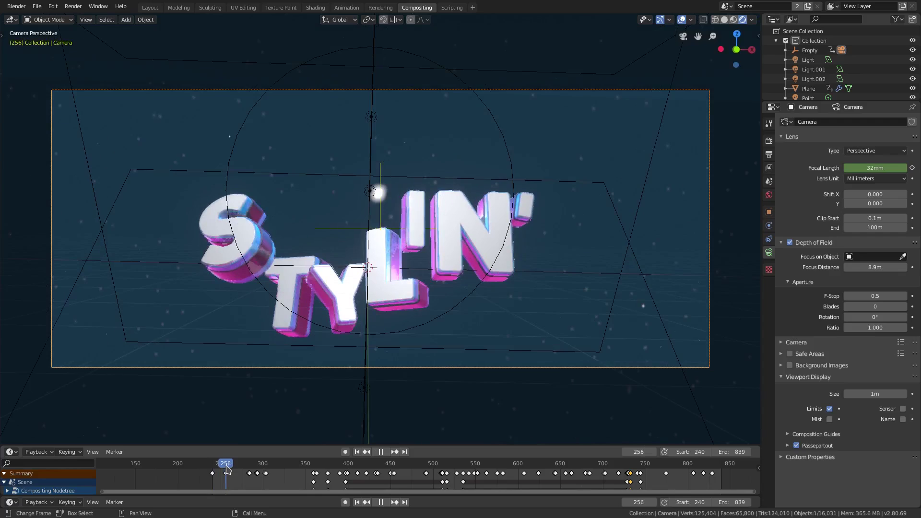
key(space)
Step: Orbit out of camera view, zoom out, and switch to Material Preview shading
middle_drag(422, 288, 591, 285)
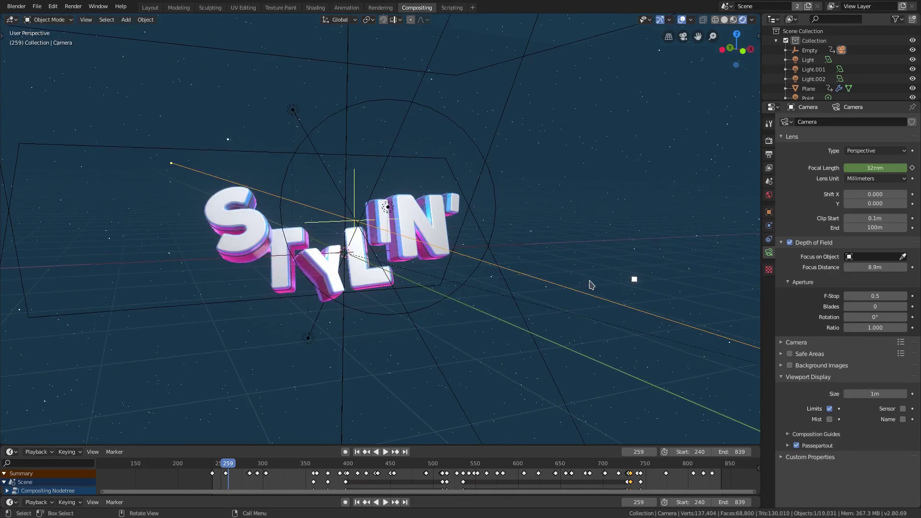
key(KP_0)
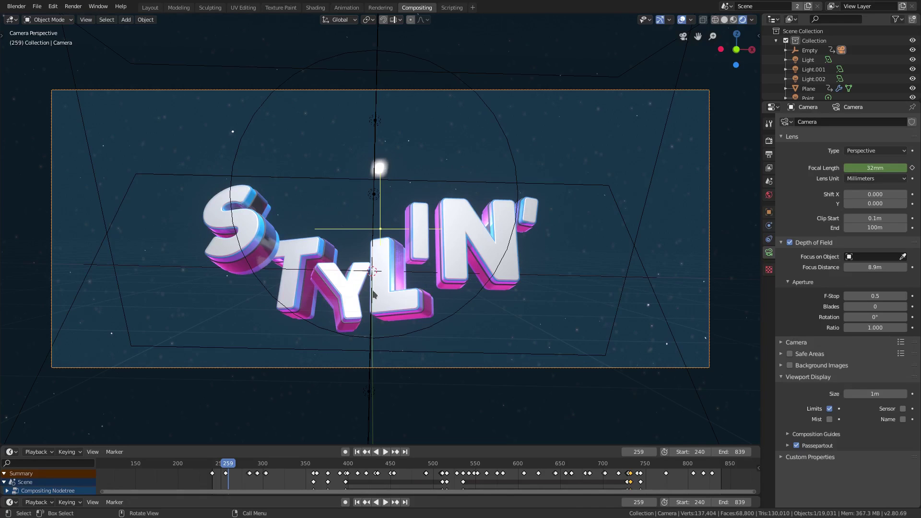
middle_drag(371, 293, 379, 326)
scroll(382, 333, down, 8)
scroll(438, 338, up, 8)
scroll(611, 178, down, 4)
click(733, 19)
Step: Select the star-emitting plane and scale it narrower along the Y axis
click(446, 104)
middle_drag(447, 104, 516, 204)
middle_drag(335, 300, 252, 375)
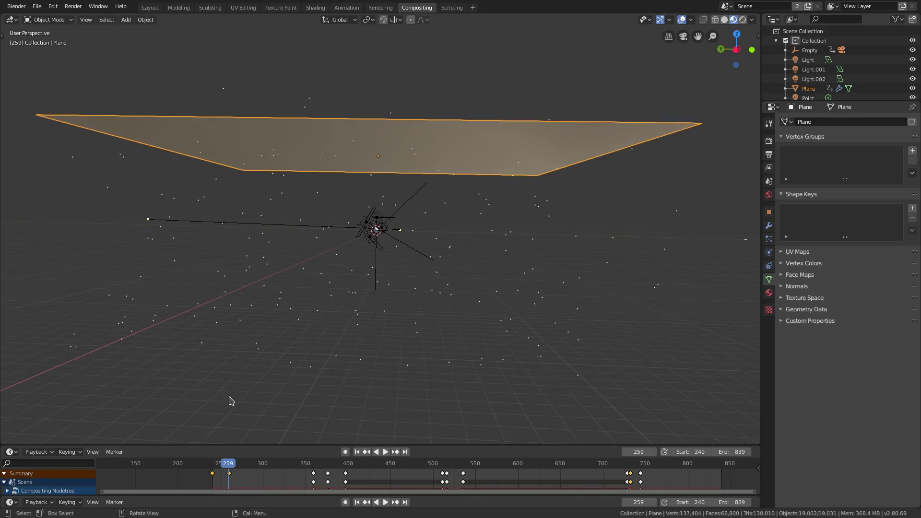
click(4, 483)
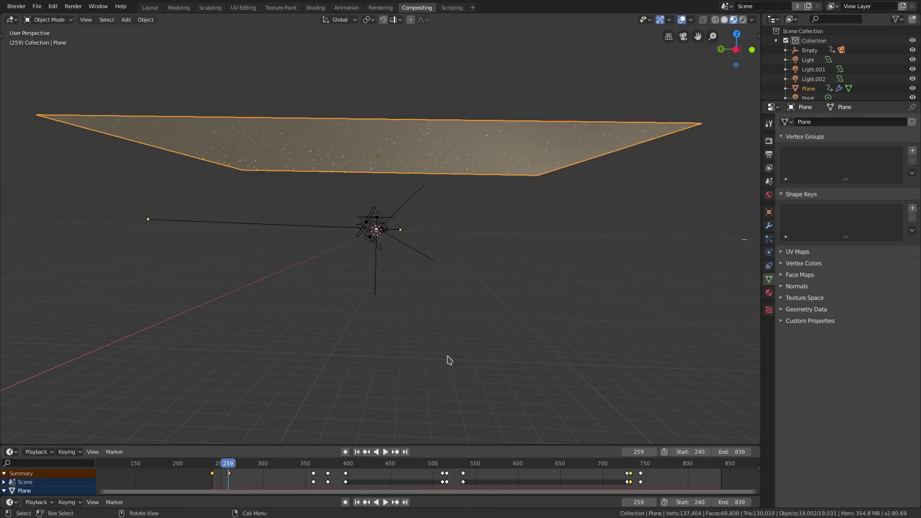
key(s)
key(y)
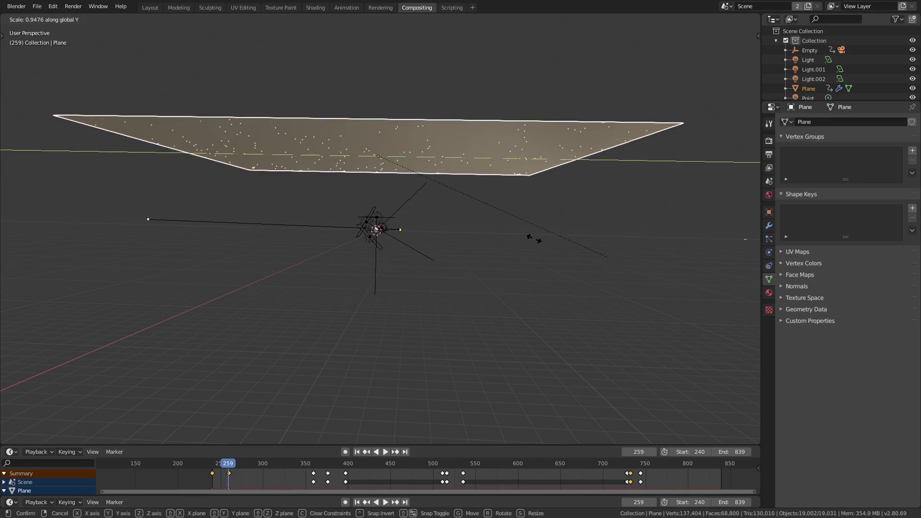
click(475, 225)
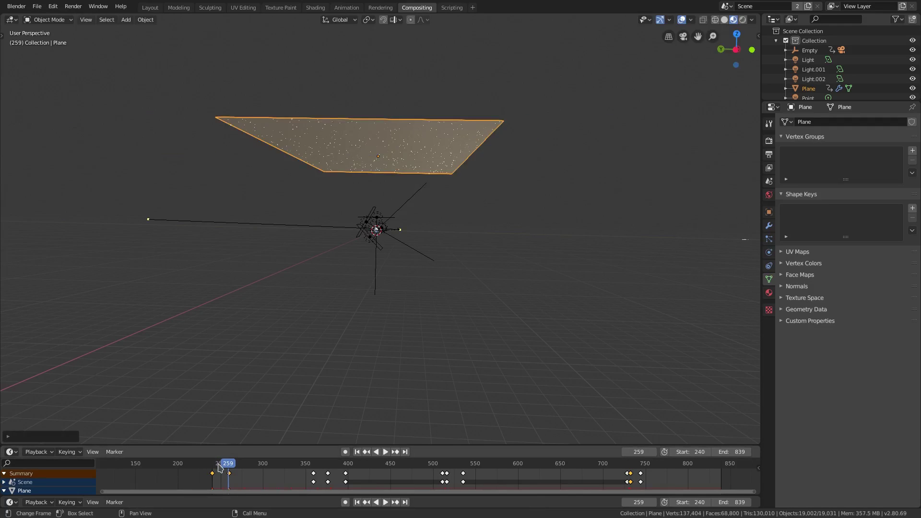
Step: At frame 247, scale the plane along Y again and play the animation
click(218, 465)
key(s)
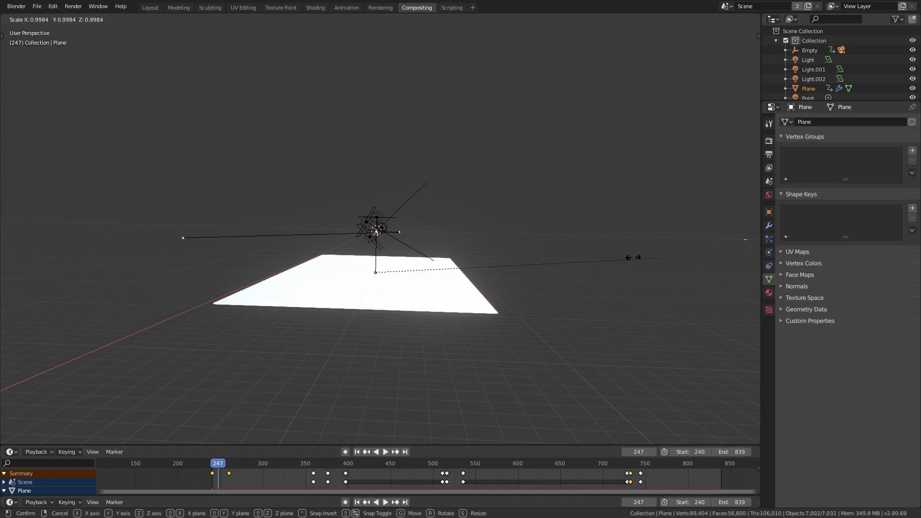
key(y)
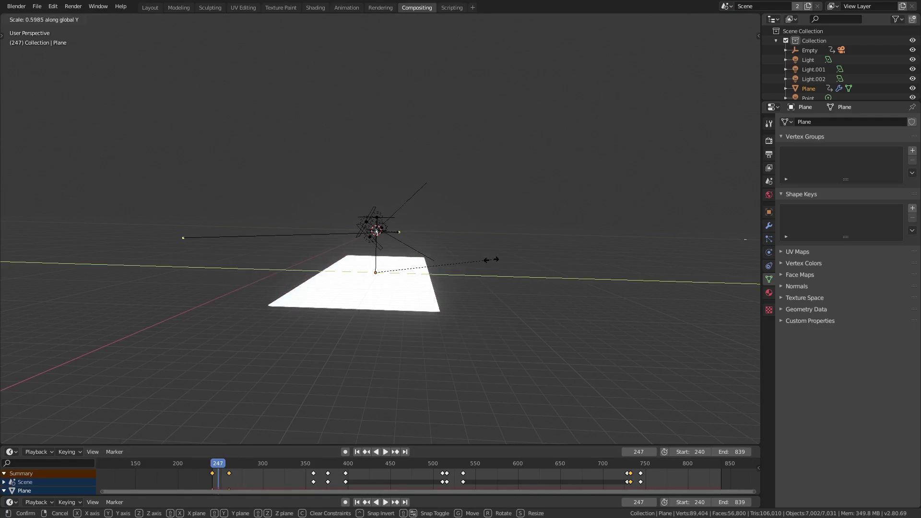
click(507, 272)
key(space)
key(space)
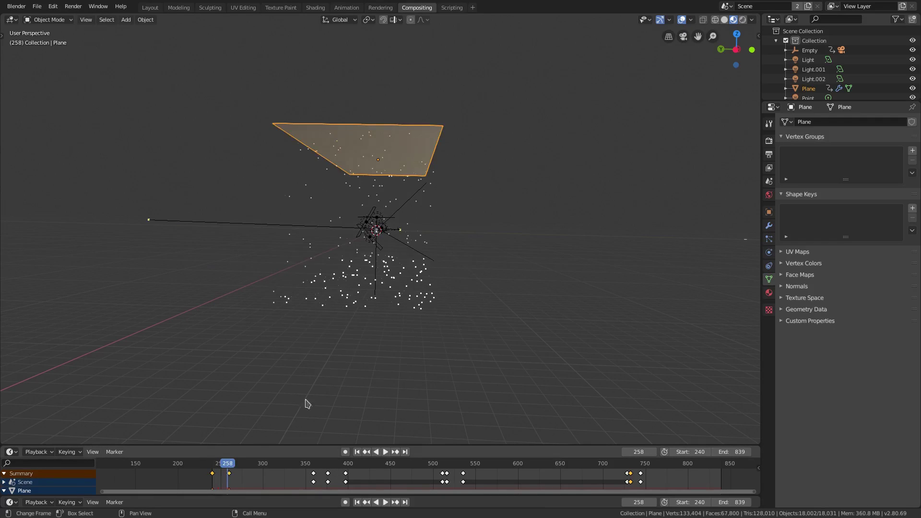
Step: Step forward one frame and move the star plane along the Y axis
middle_drag(541, 257, 545, 258)
scroll(535, 251, up, 4)
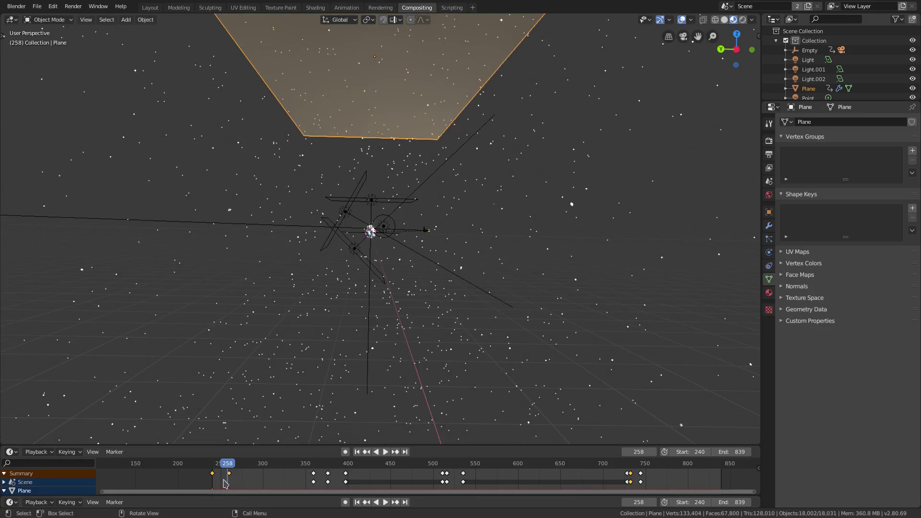
scroll(647, 478, up, 4)
scroll(352, 480, up, 4)
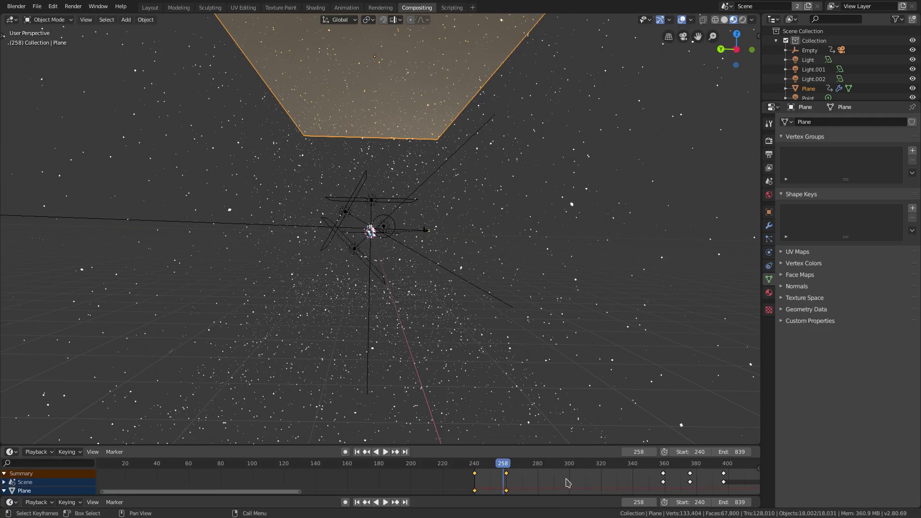
ctrl+scroll(352, 480, down, 3)
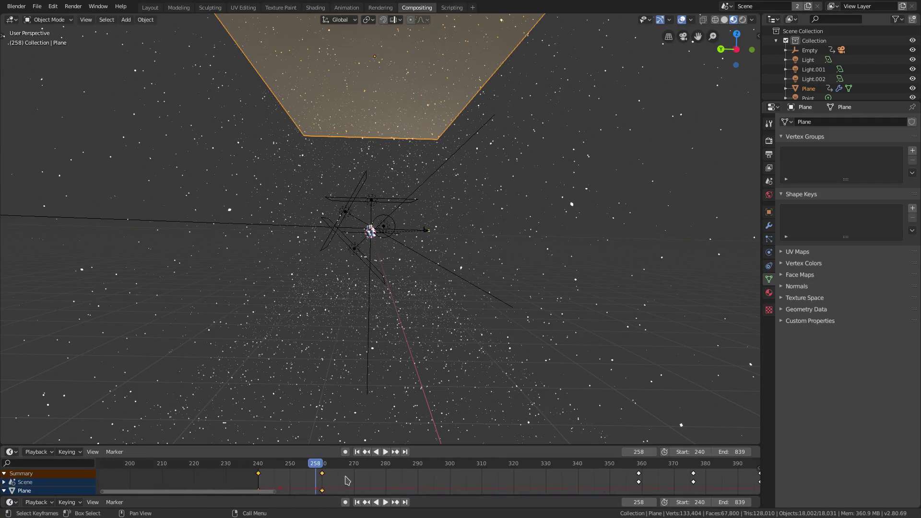
key(Right)
key(Right)
scroll(400, 289, up, 3)
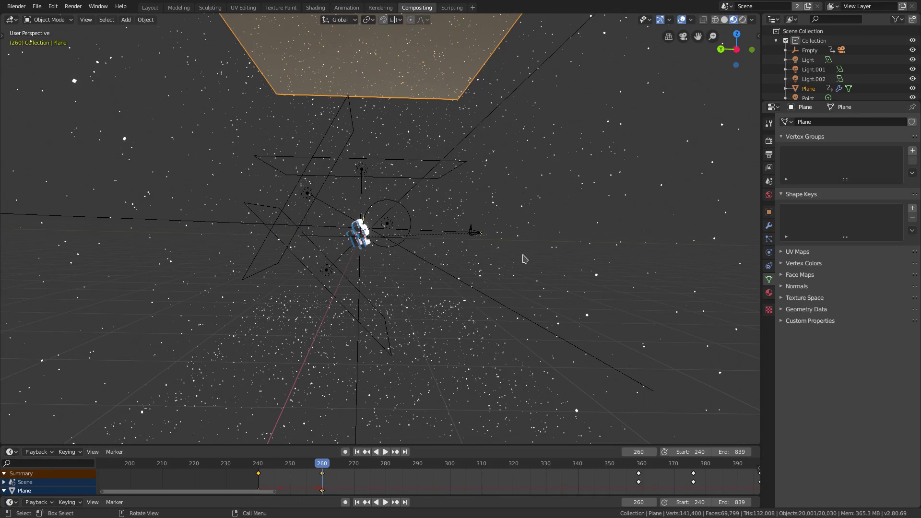
key(g)
key(y)
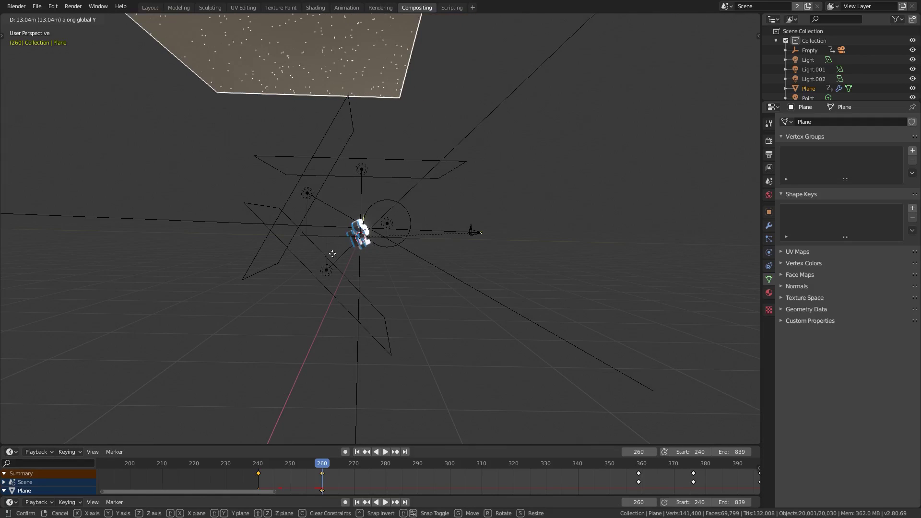
click(257, 246)
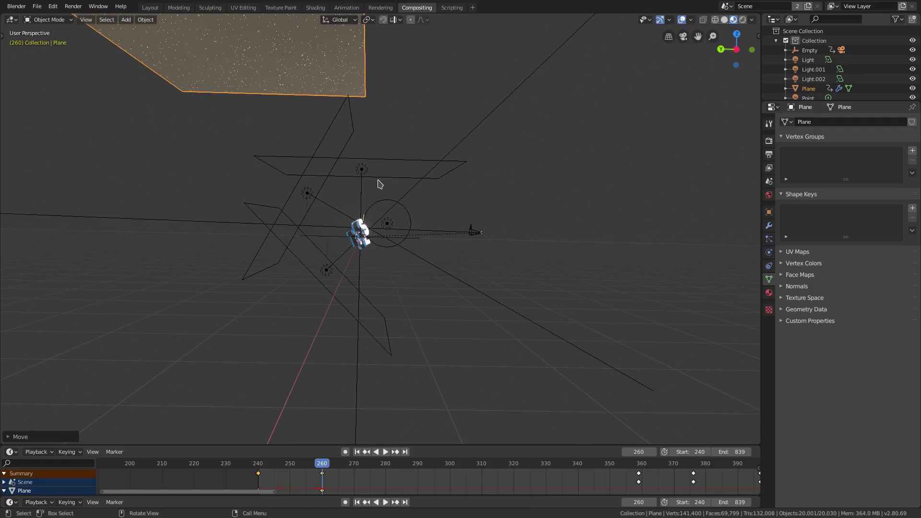
Step: Nudge the plane's position from the right-side view and check it through the camera
key(KP_3)
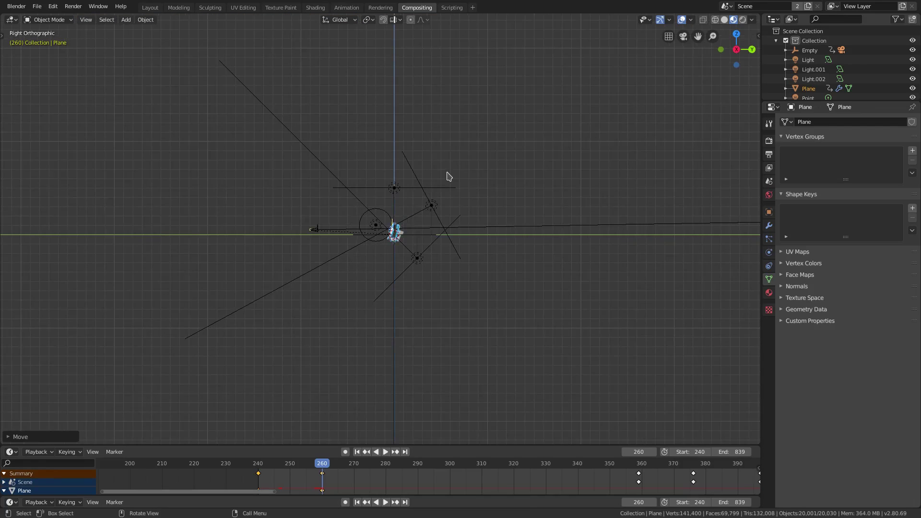
key(g)
click(448, 191)
middle_drag(448, 191, 446, 192)
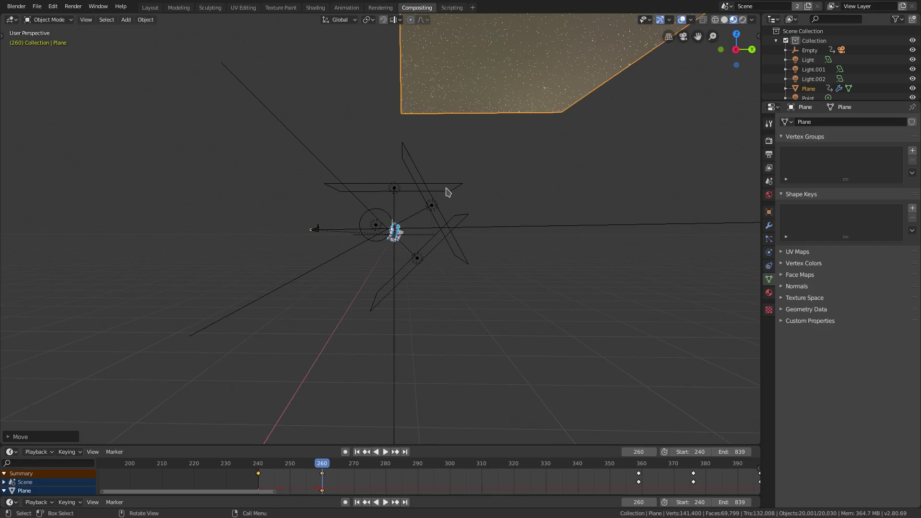
key(g)
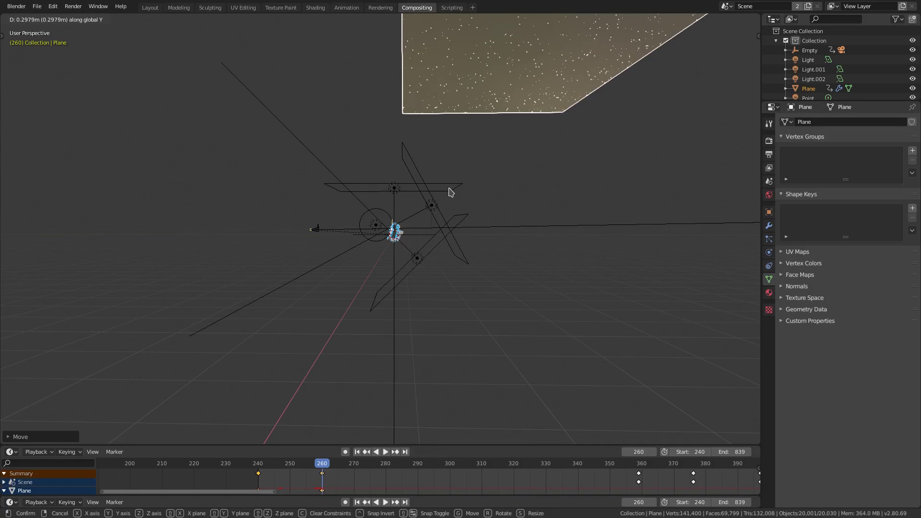
click(449, 192)
key(KP_0)
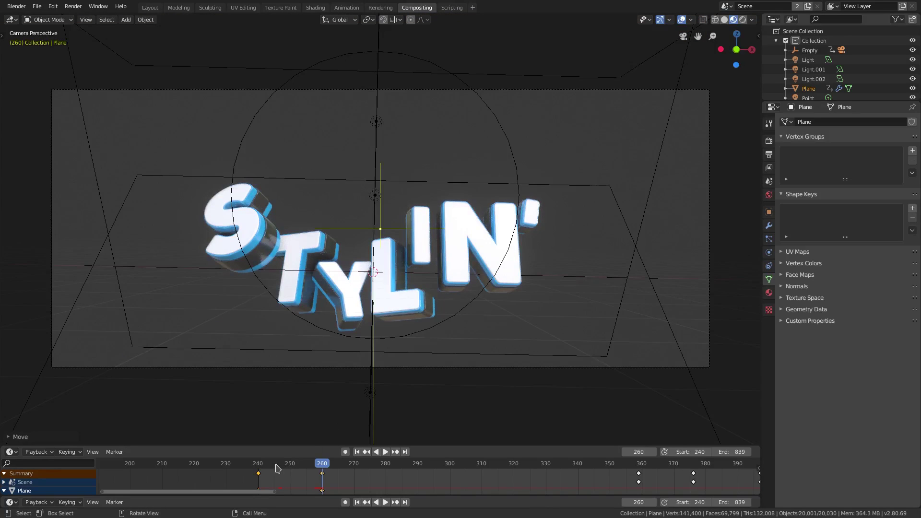
Step: At frame 240, move the plane along Y in Top view and key its Location
click(258, 466)
middle_drag(333, 354, 379, 327)
key(KP_7)
scroll(389, 334, down, 3)
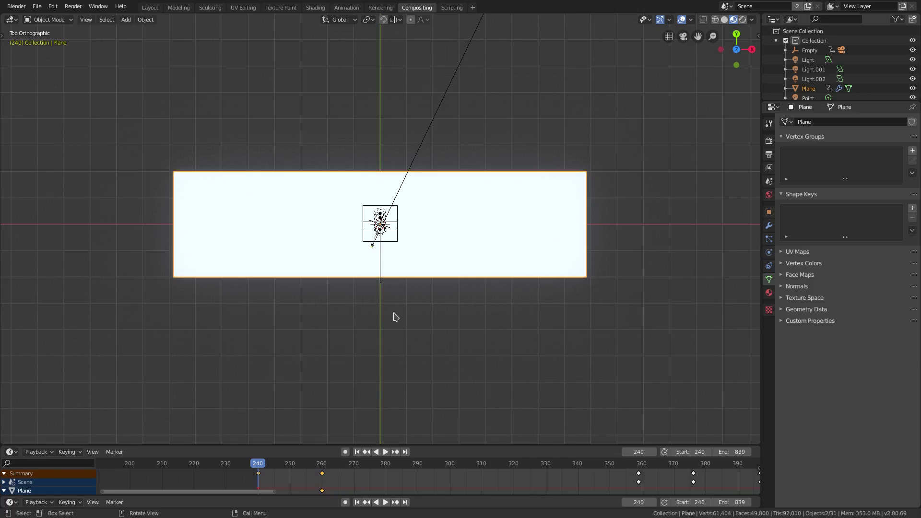
key(g)
key(y)
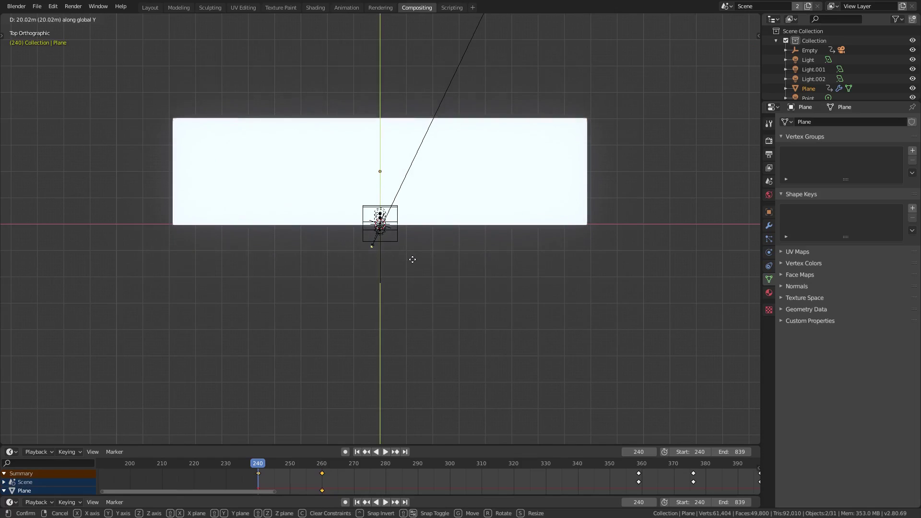
click(415, 258)
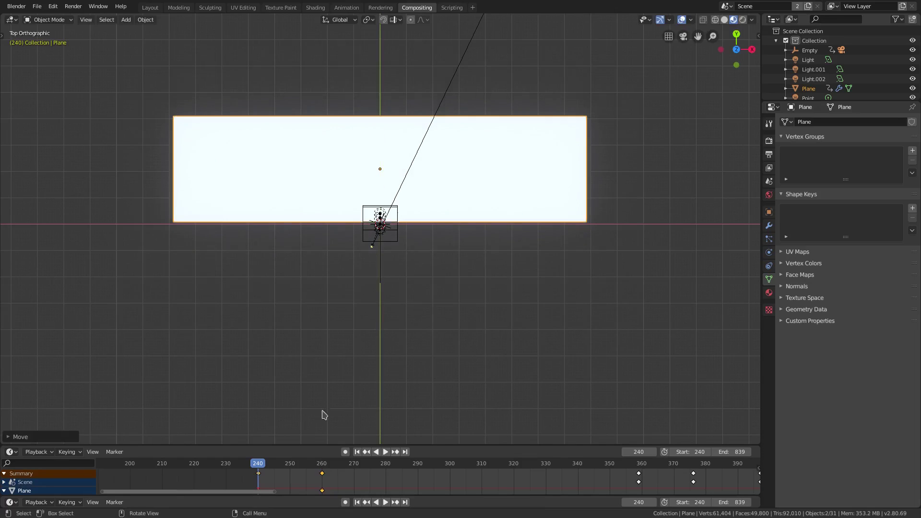
key(i)
click(499, 194)
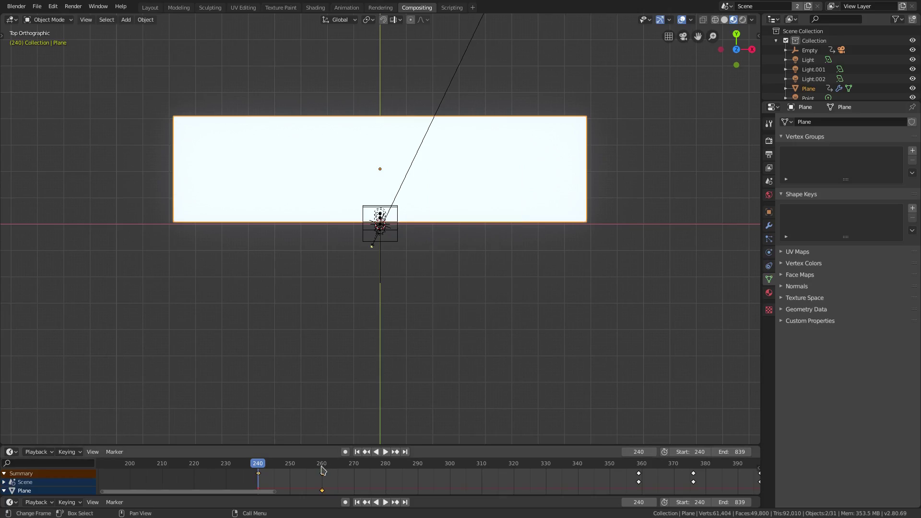
Step: At frame 260, move the plane further along Y and key its Location again
click(322, 471)
key(g)
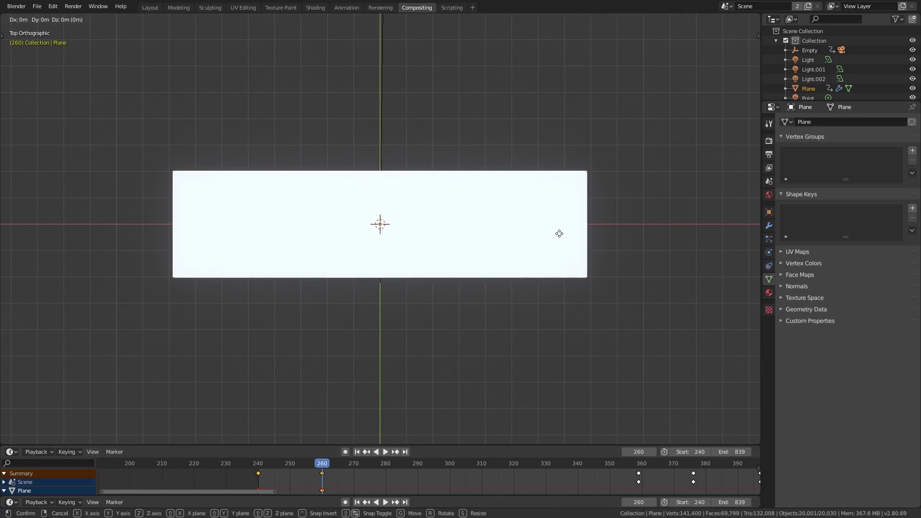
key(y)
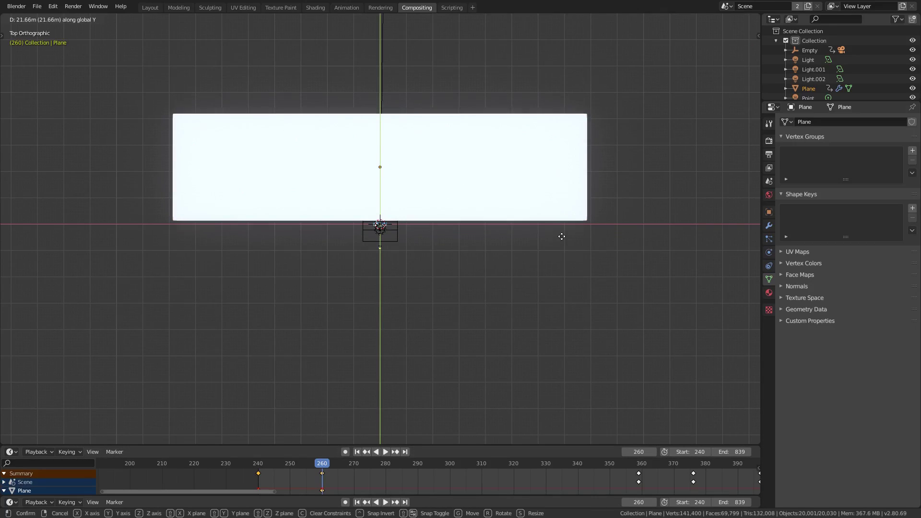
click(564, 241)
key(i)
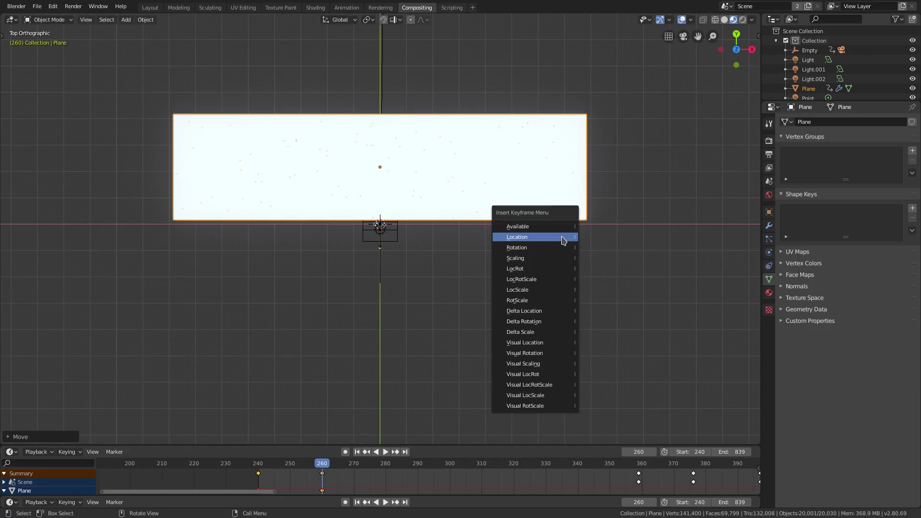
click(564, 241)
key(KP_0)
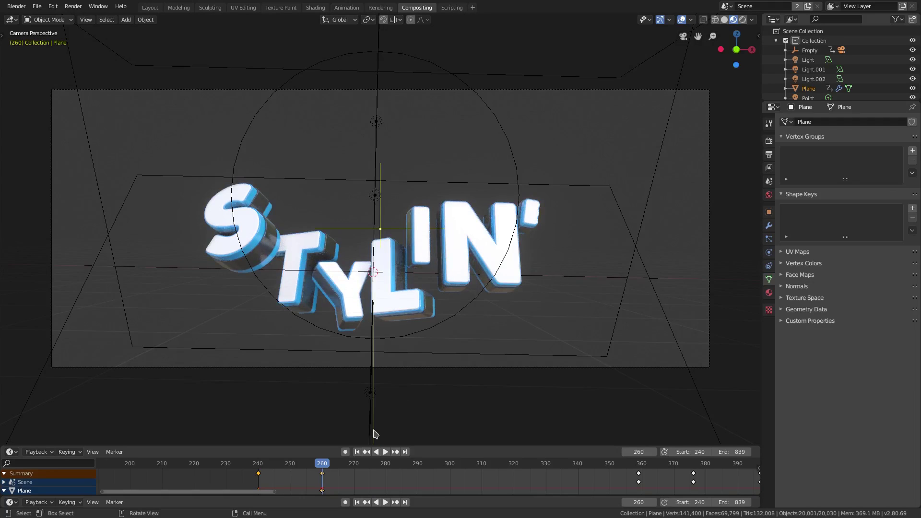
Step: Play the STYLIN' animation from frame 240 and pause it
click(357, 452)
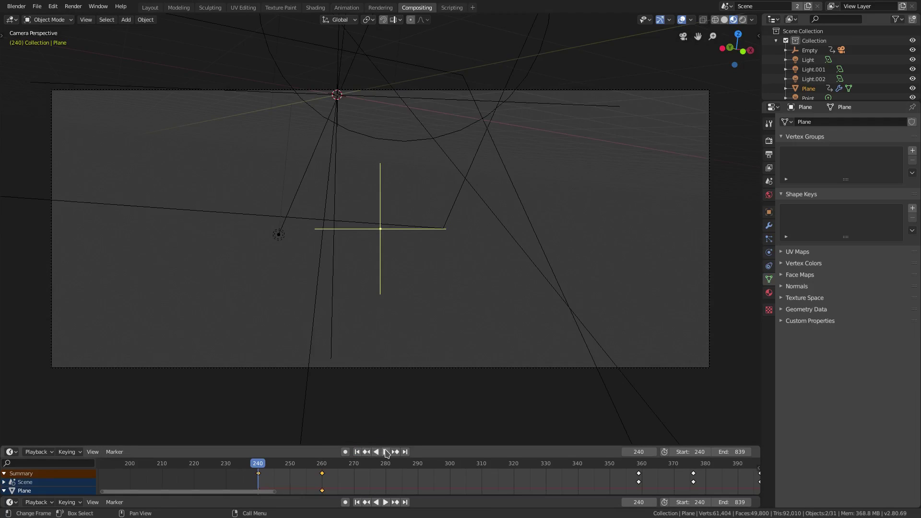
click(386, 452)
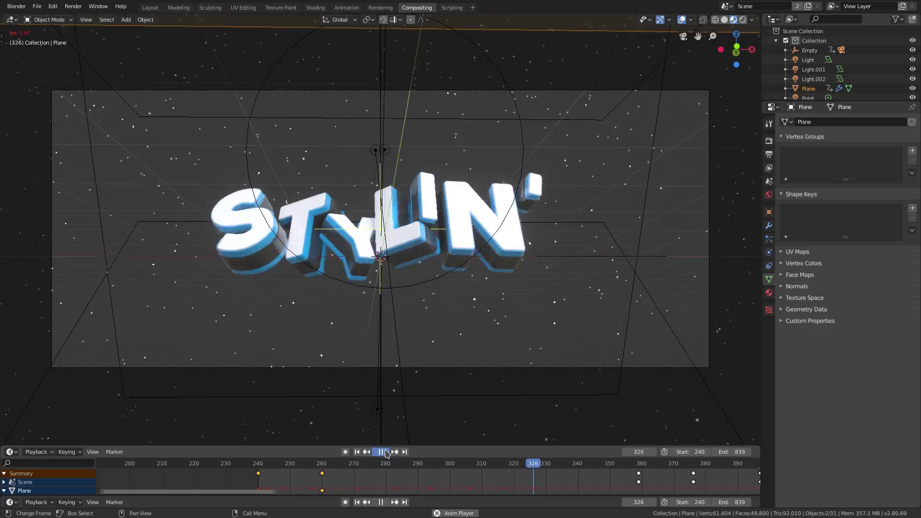
click(386, 451)
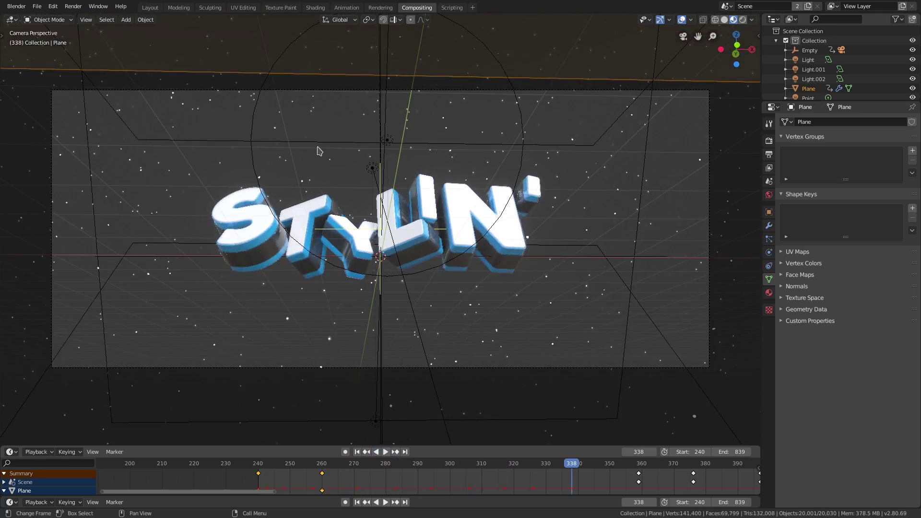
Step: Switch to Rendered shading with overlays and gizmos hidden, and select the Camera
click(742, 21)
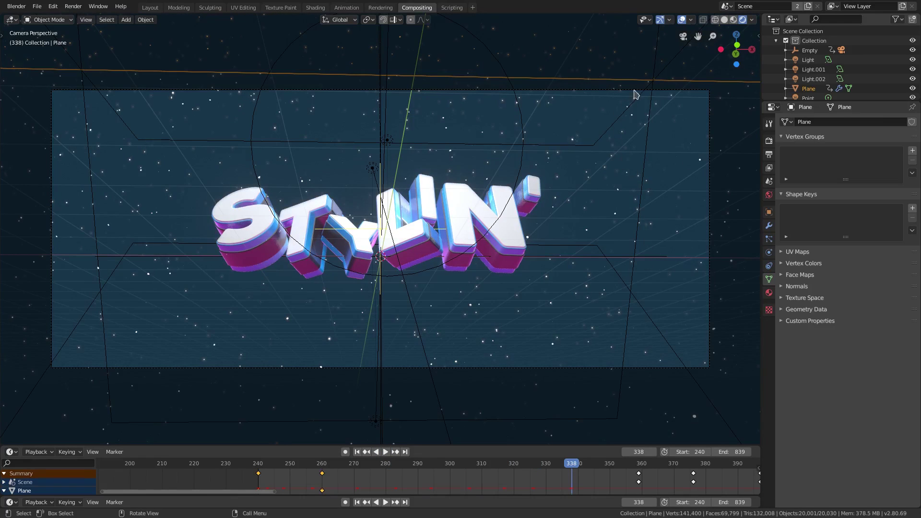
click(682, 20)
click(660, 20)
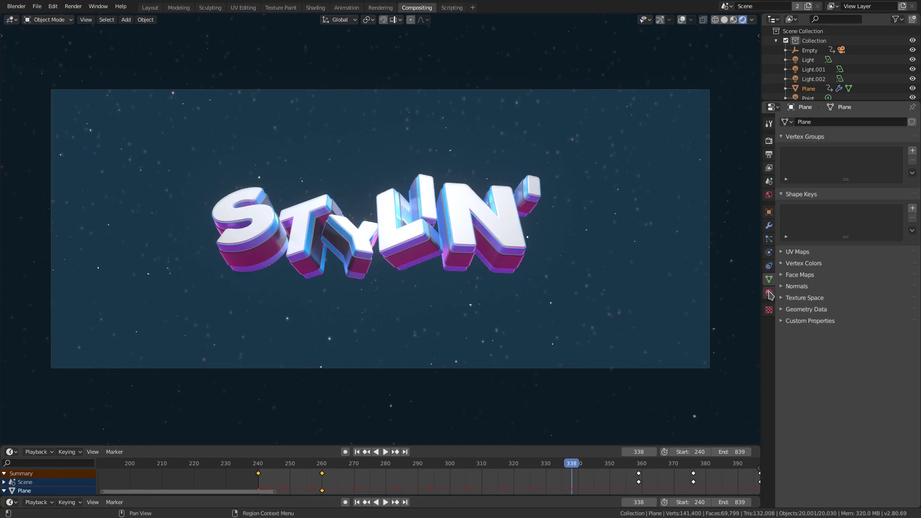
scroll(819, 80, down, 5)
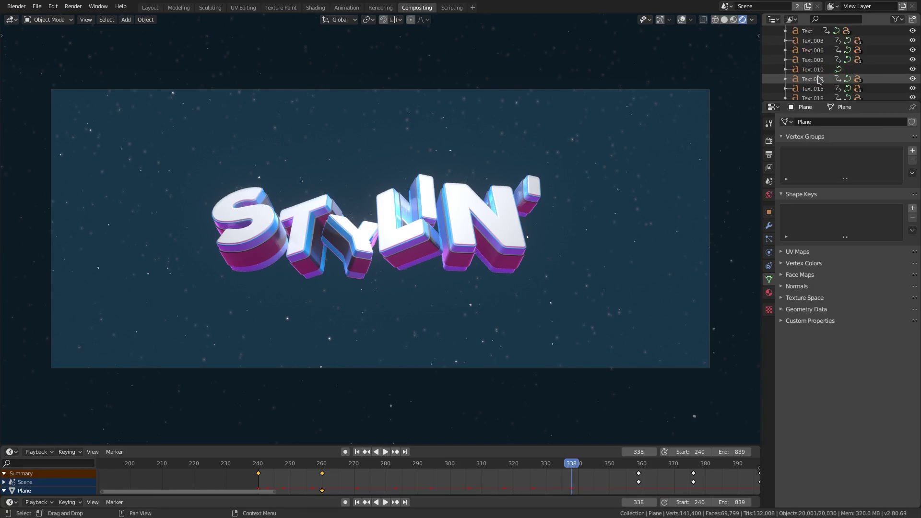
scroll(820, 80, down, 2)
scroll(818, 77, up, 7)
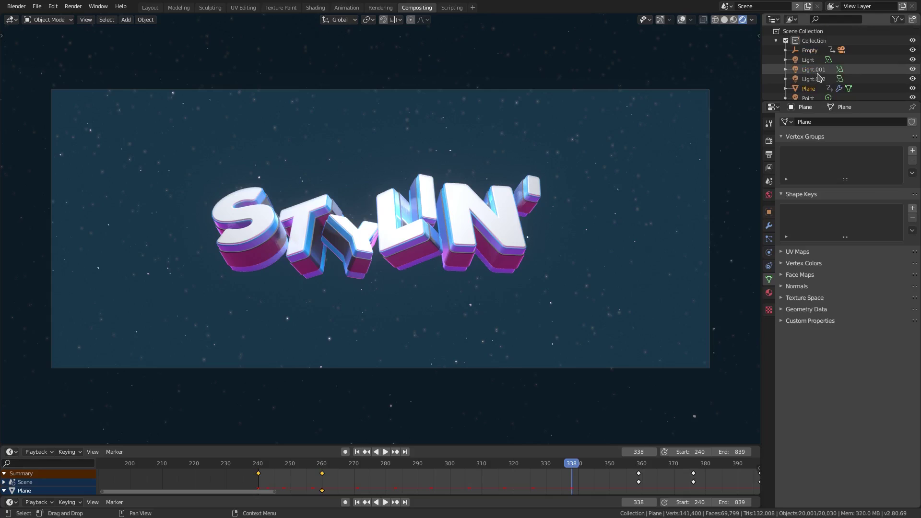
scroll(819, 76, down, 6)
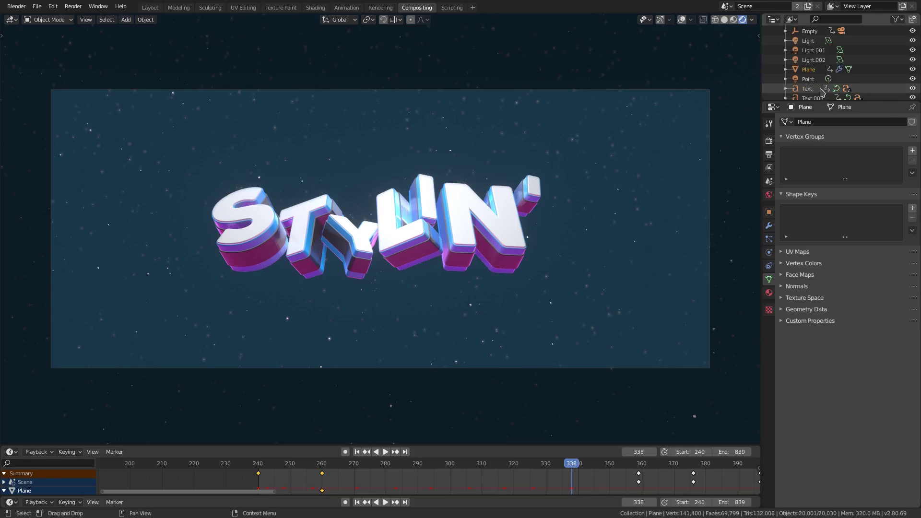
scroll(821, 89, up, 6)
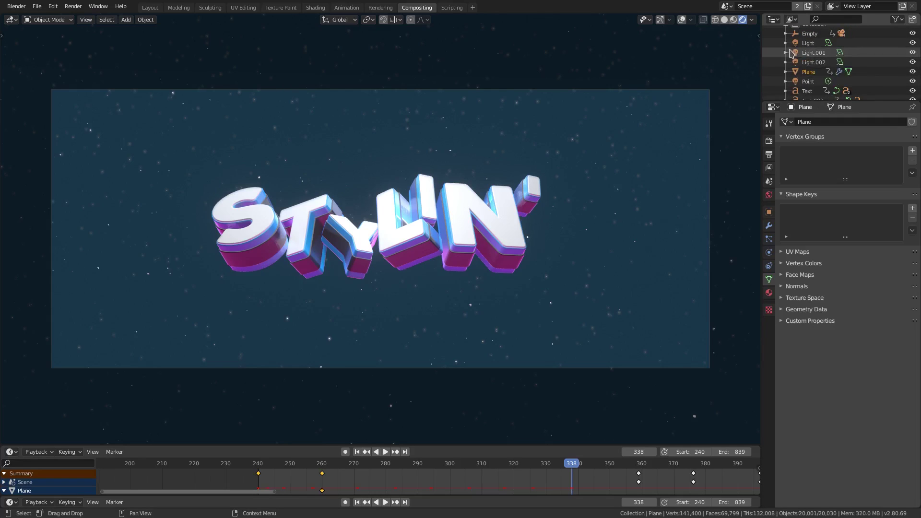
click(711, 94)
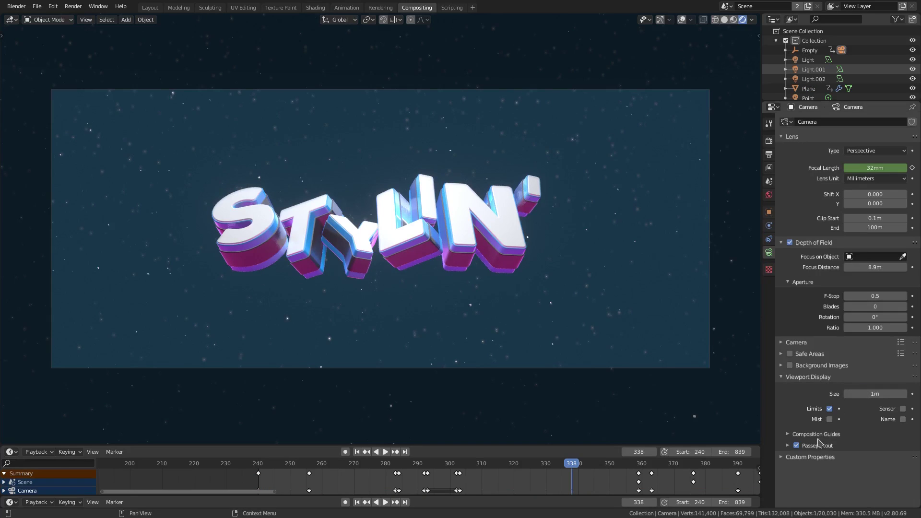
Step: Try F-Stop values 0.1, 5 and 0.6, settle on 0.4, then return to frame 240
click(876, 292)
key(Return)
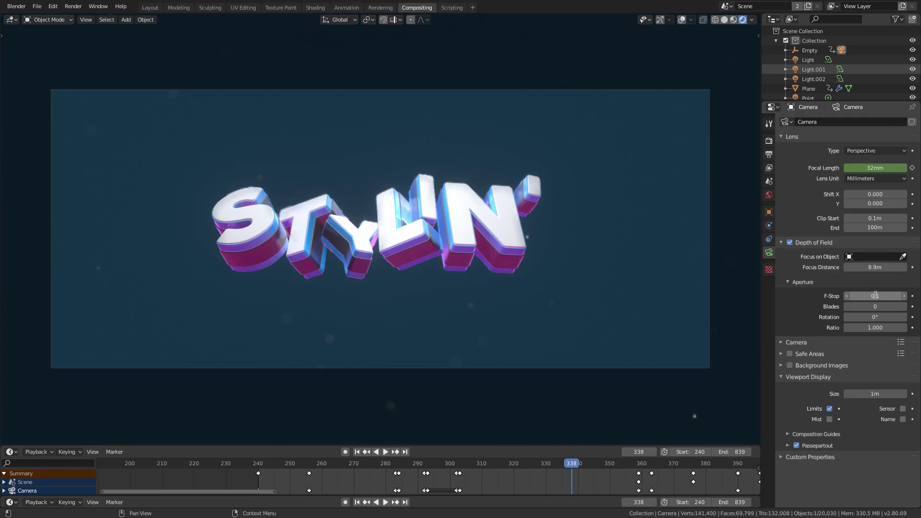
click(875, 295)
text(5)
key(Return)
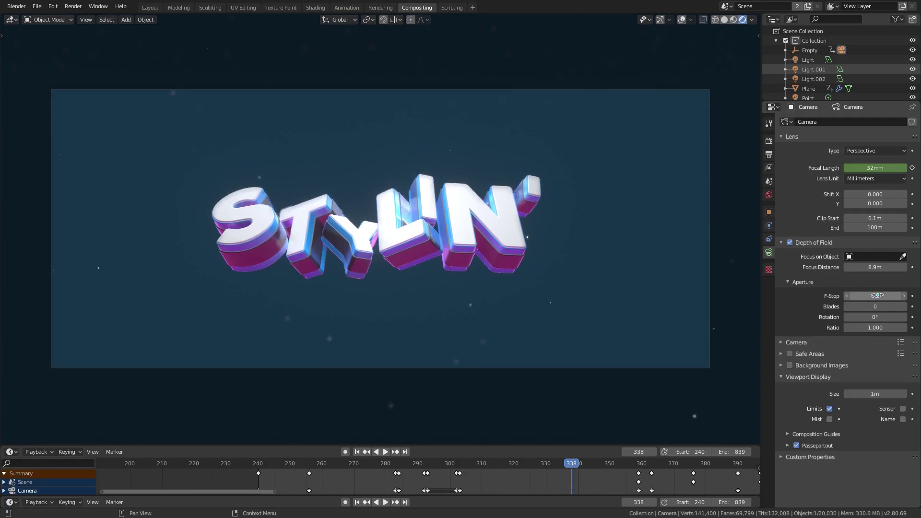
click(876, 295)
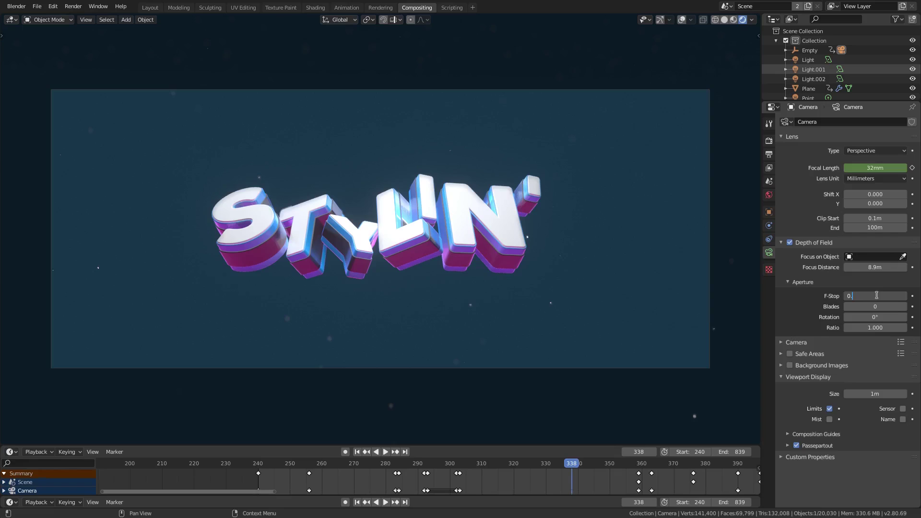
text(0.6)
key(Return)
click(876, 295)
text(0.4)
key(Return)
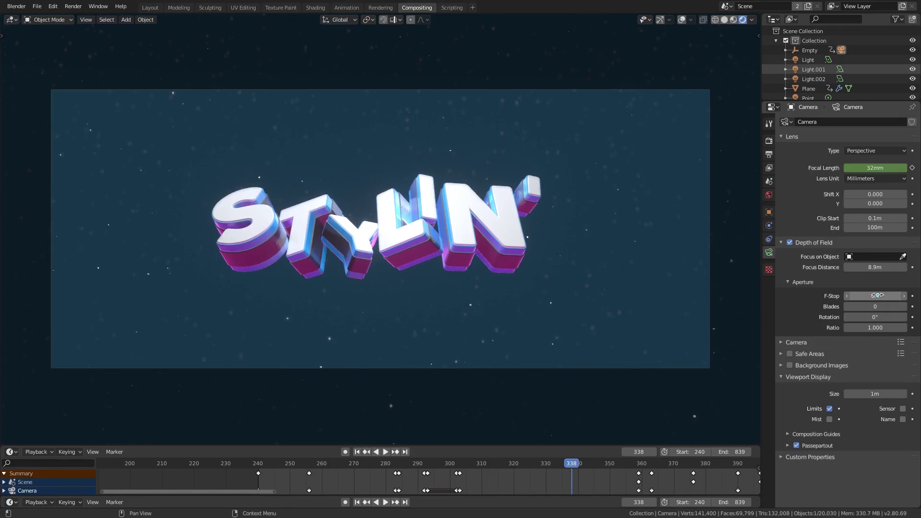
click(357, 452)
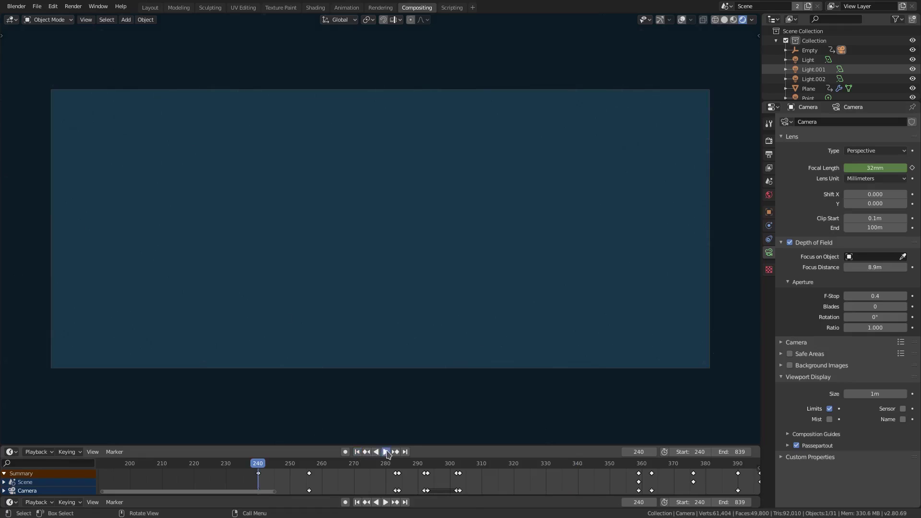
Step: Play the zoom-out, then replay from about frame 260 and stop at frame 367
click(386, 452)
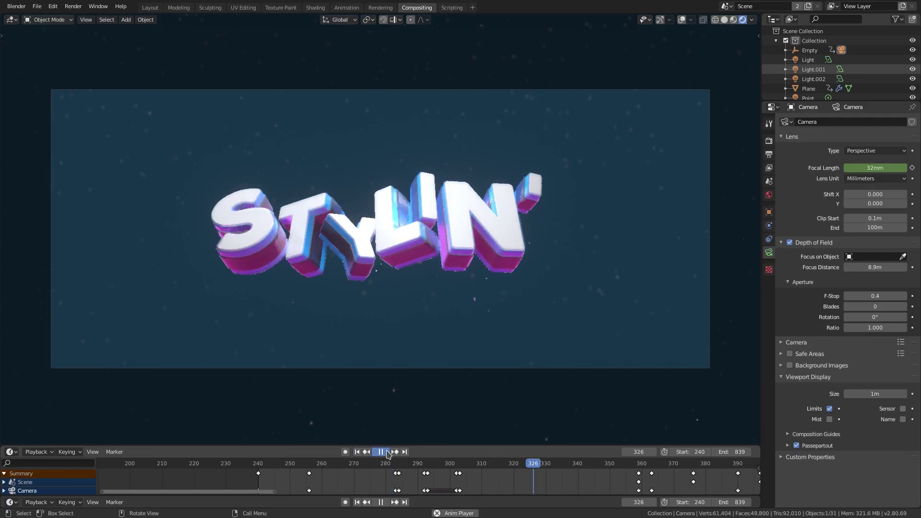
click(387, 452)
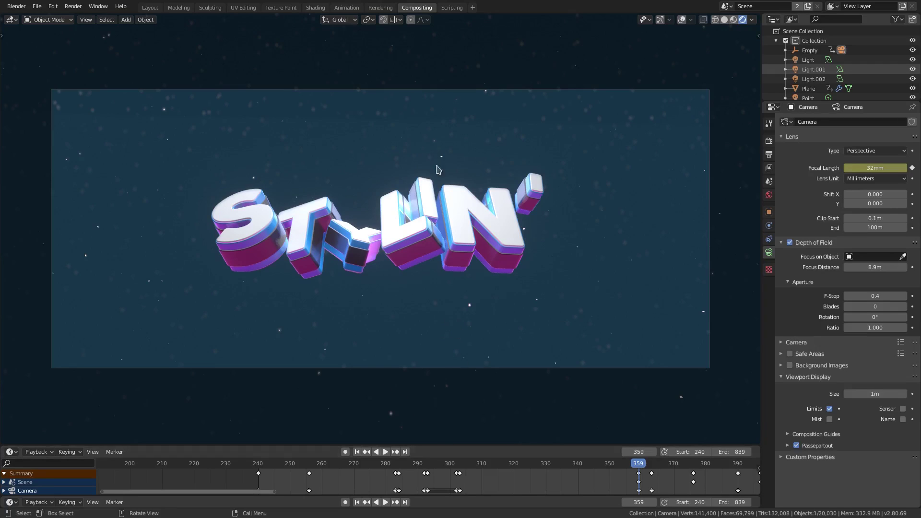
click(326, 469)
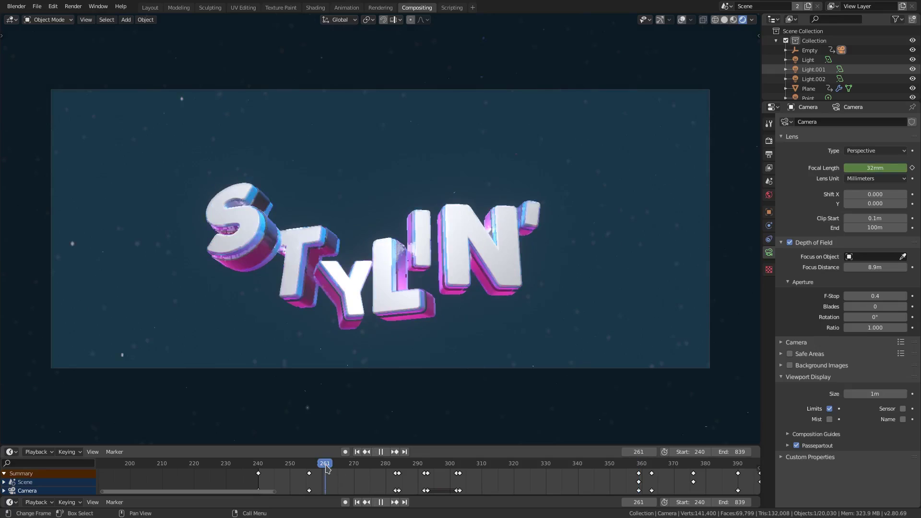
key(space)
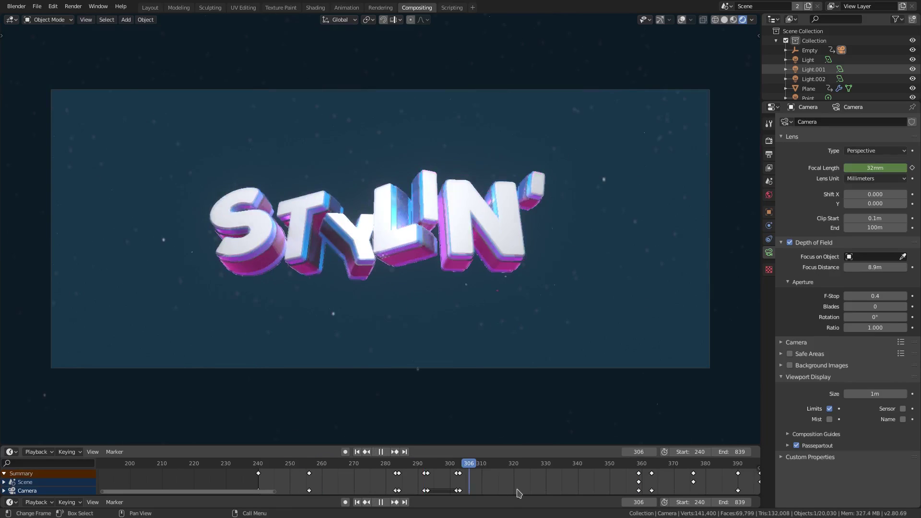
key(space)
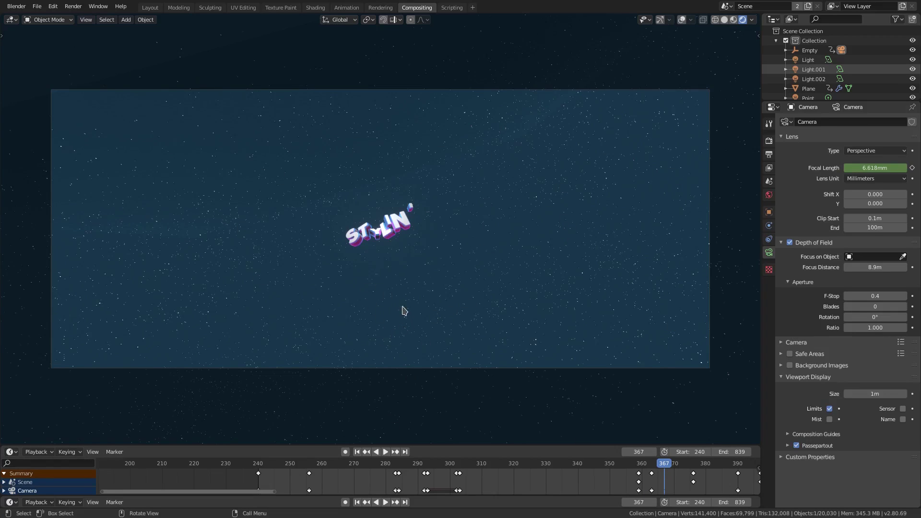
click(73, 6)
Step: Render frame 367 as a still image and inspect the result
click(91, 17)
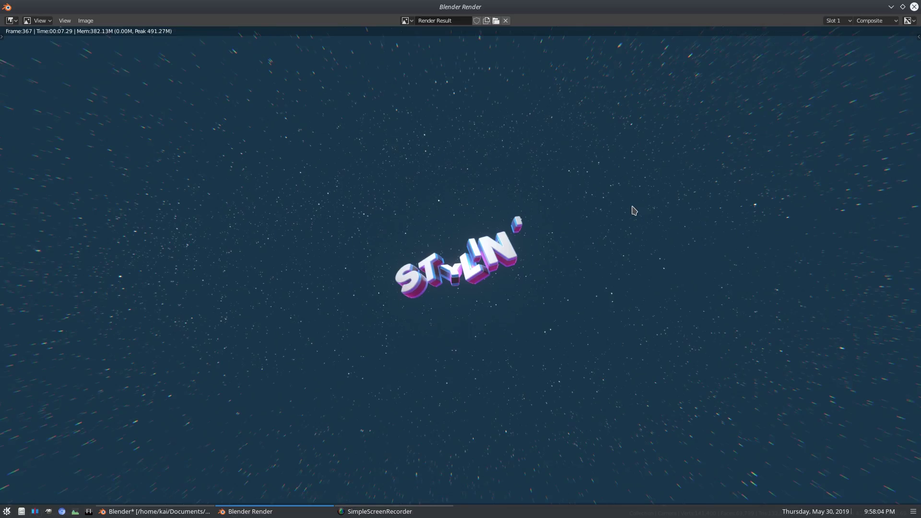
scroll(634, 210, down, 1)
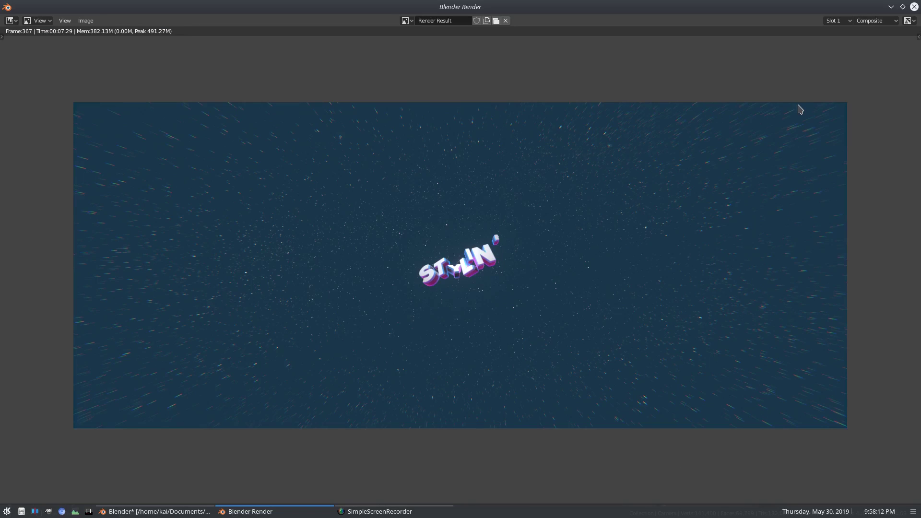
Step: Close the render, show Output properties, return to Material Preview, and rewind to frame 240
click(914, 7)
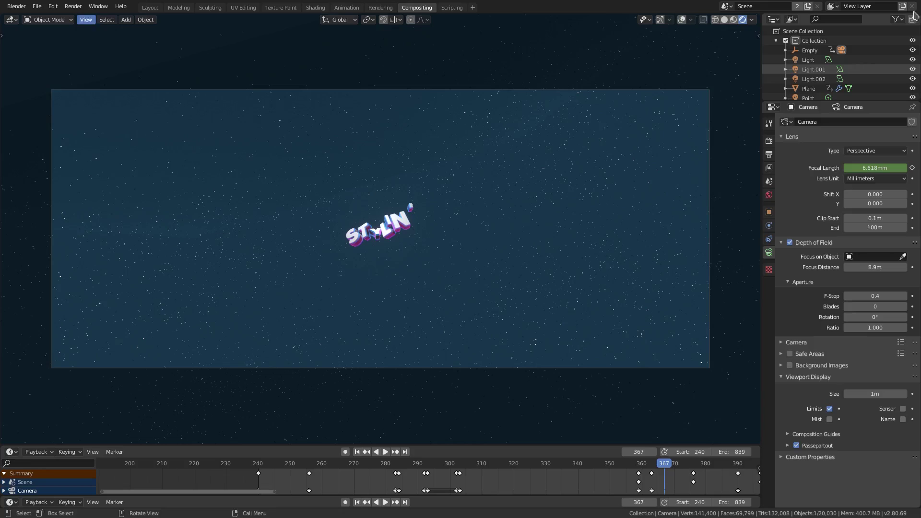
click(769, 154)
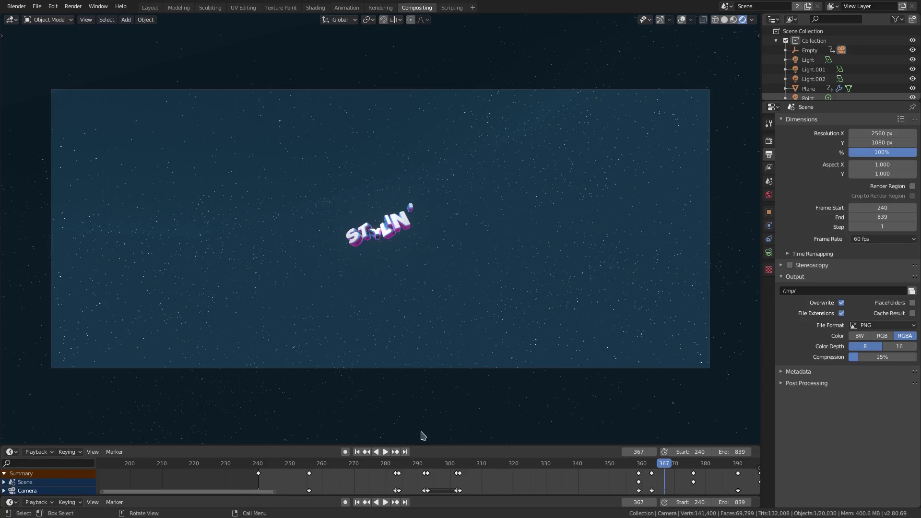
click(733, 20)
click(357, 451)
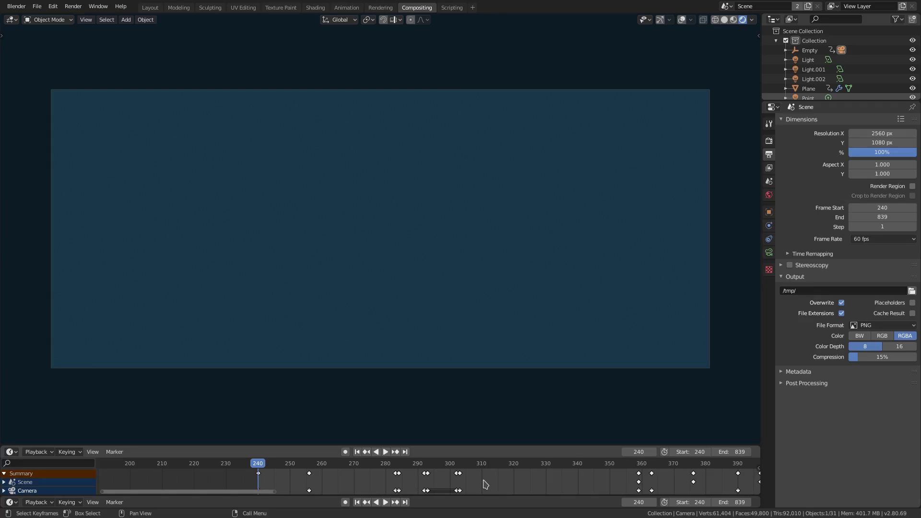
scroll(485, 484, down, 2)
scroll(503, 488, down, 5)
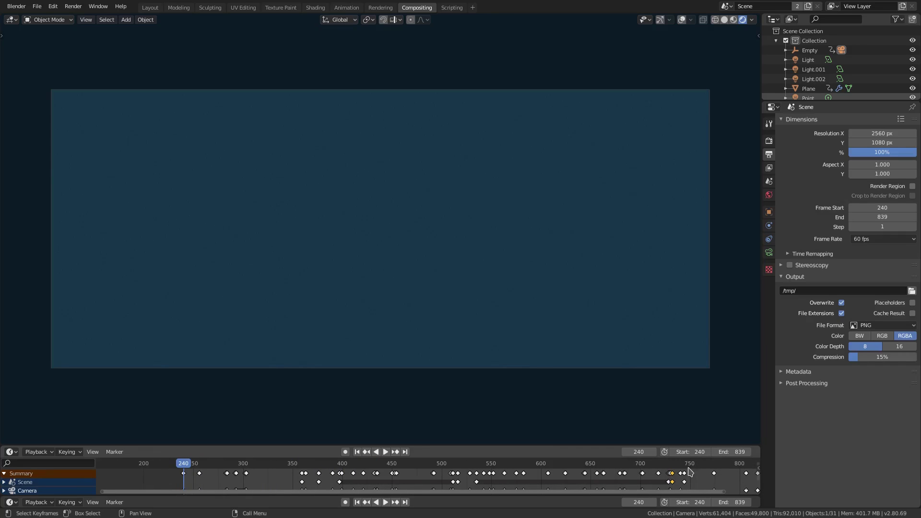
scroll(556, 490, down, 3)
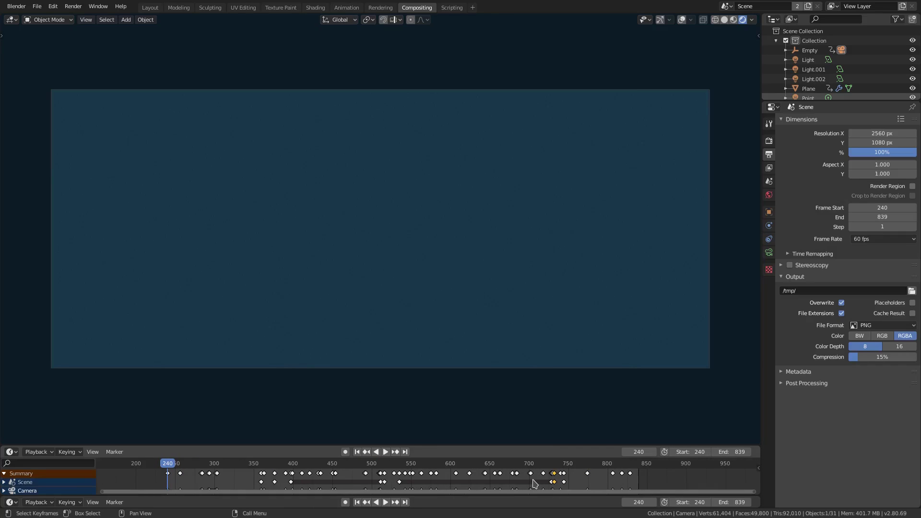